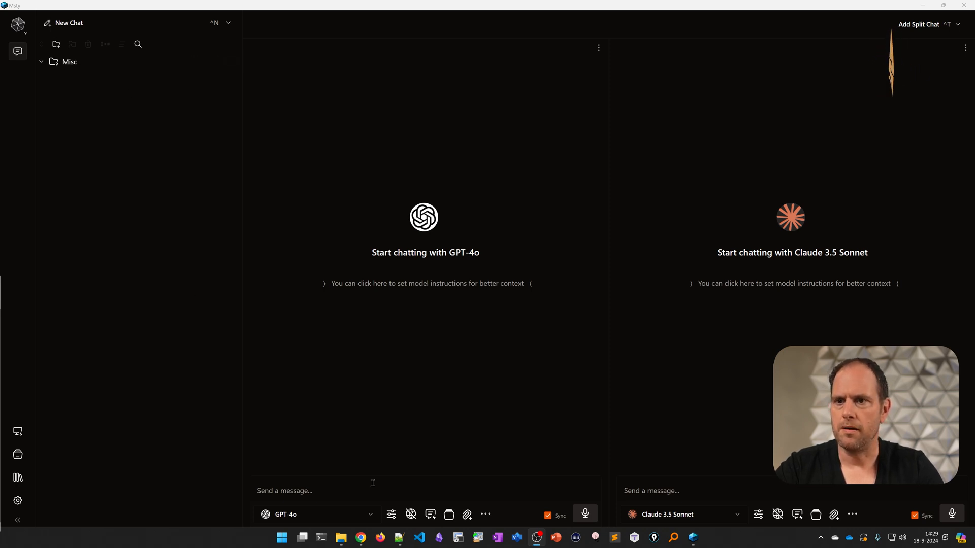
Ask both models for an Ansible playbook configuring loopback0 1.1.1.1/32 on Cisco IOS.
click(351, 488)
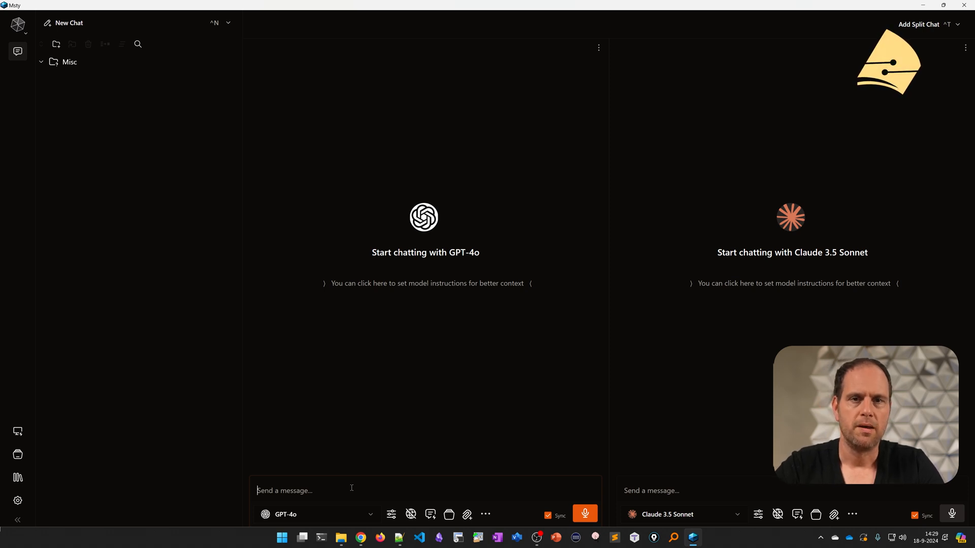
text(Cre)
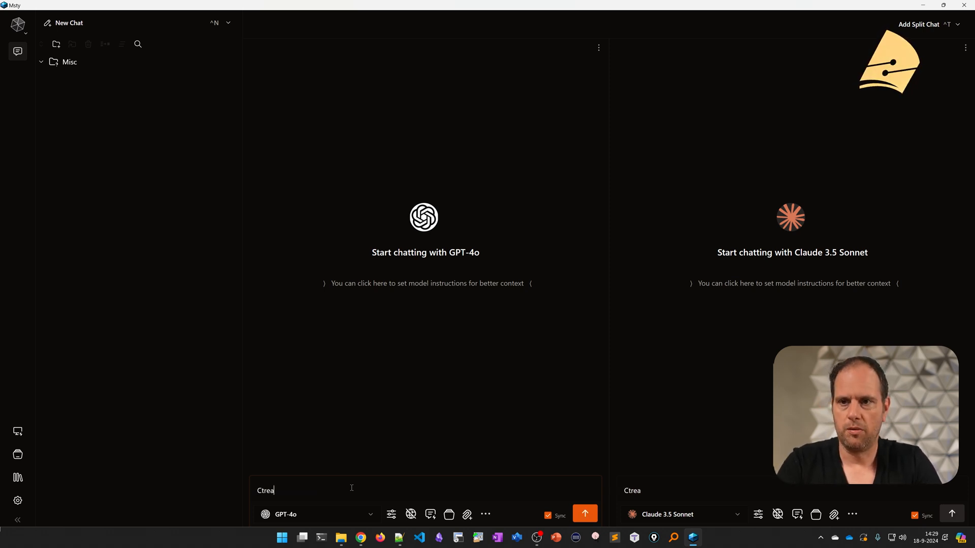
text(eate an)
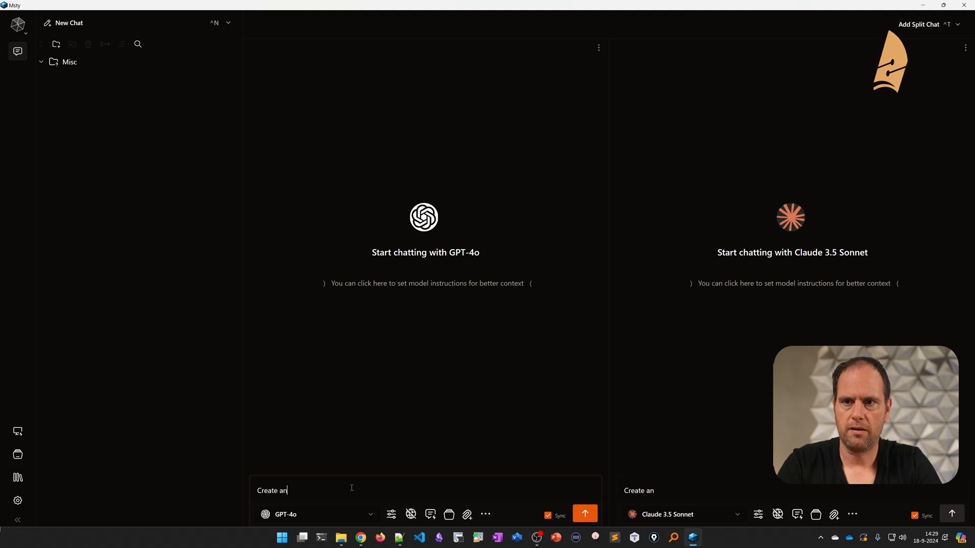
text(sibe)
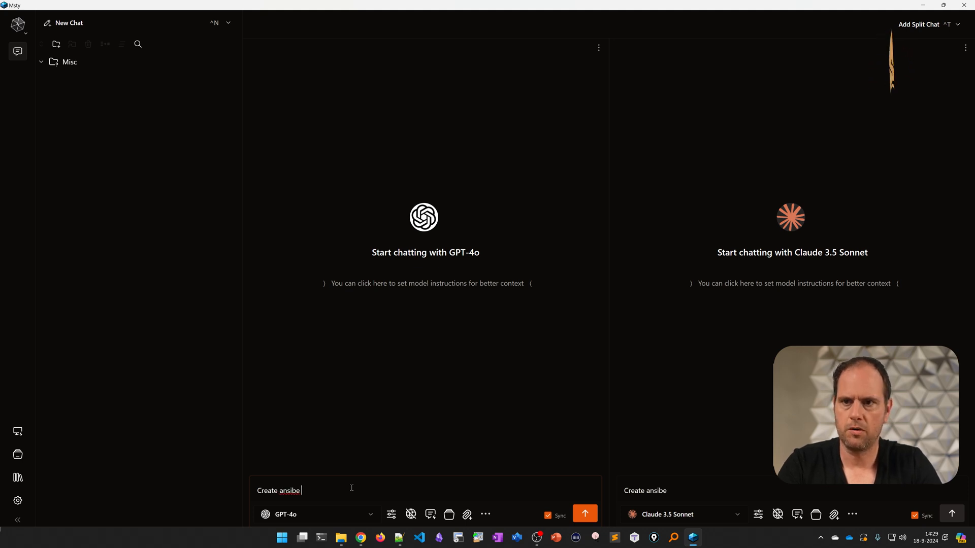
key(BackSpace)
text(le playbook to create Ci)
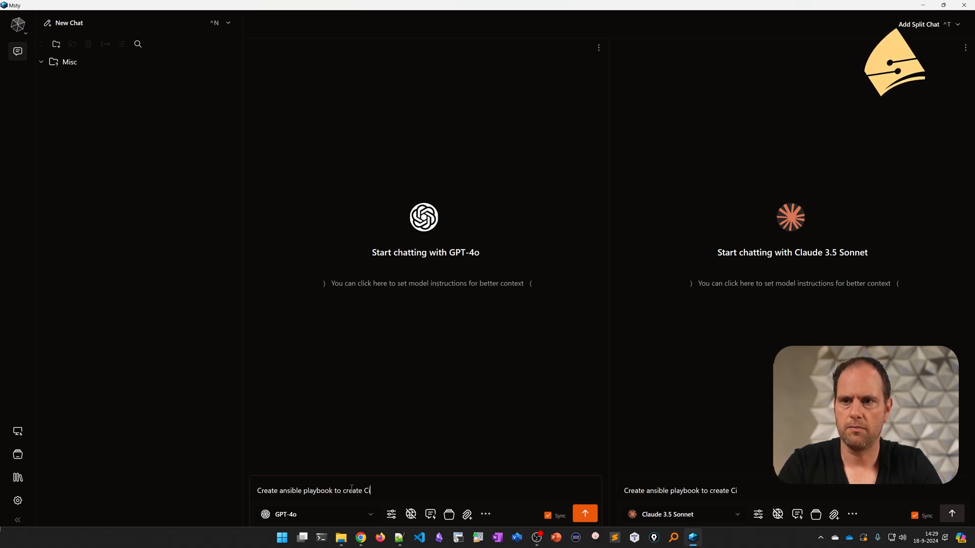
text(sco oopback0 interface with 1.1.1.1/32 on cisco ios router)
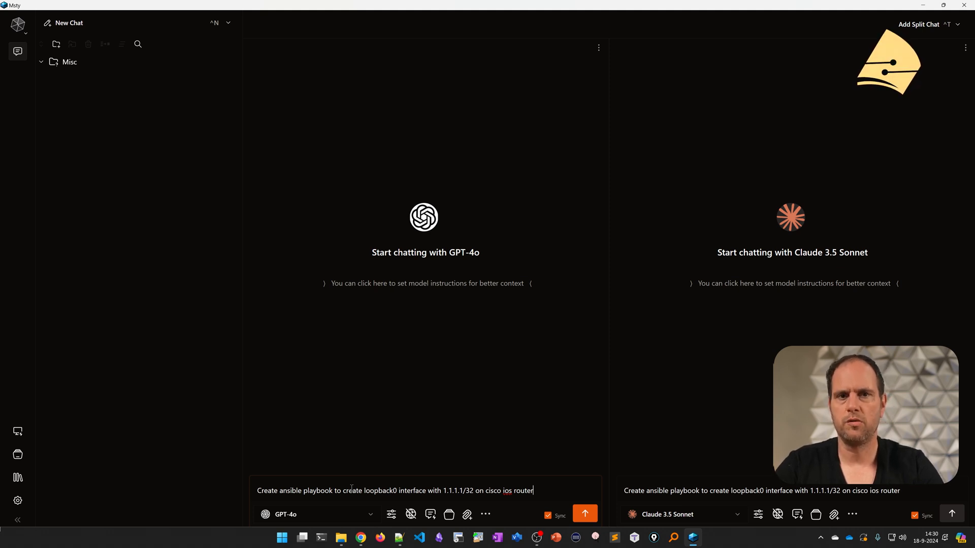
key(Return)
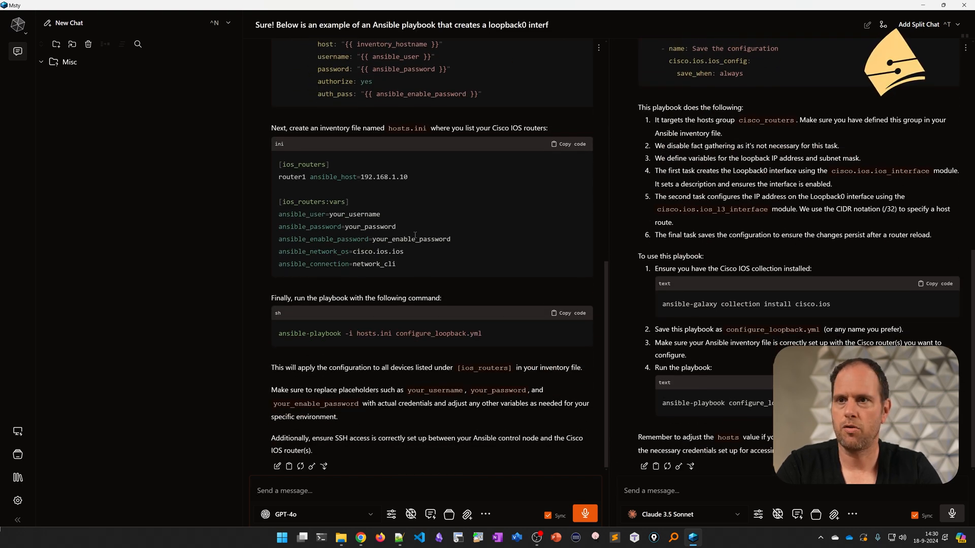
scroll(422, 282, up, 5)
scroll(423, 297, up, 5)
scroll(424, 306, up, 5)
scroll(425, 313, up, 4)
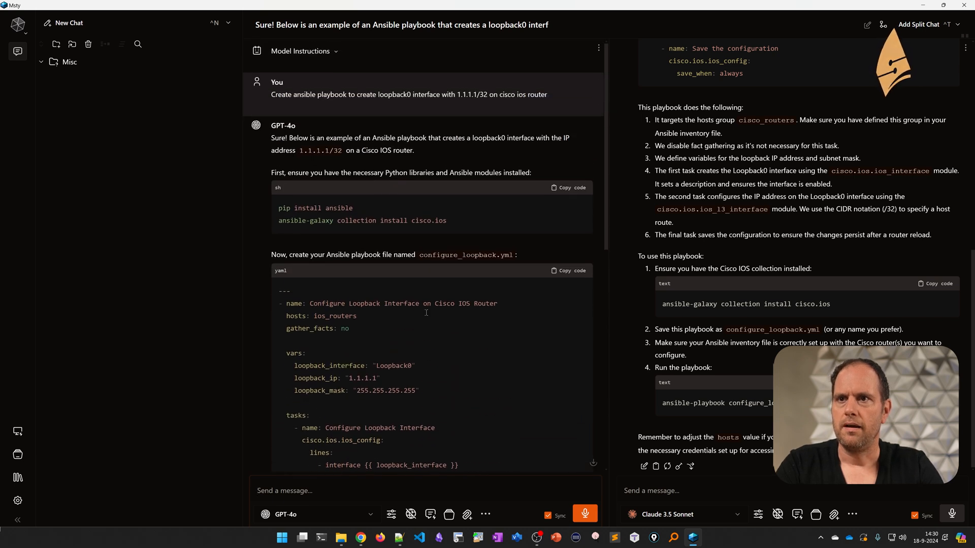
scroll(426, 313, down, 3)
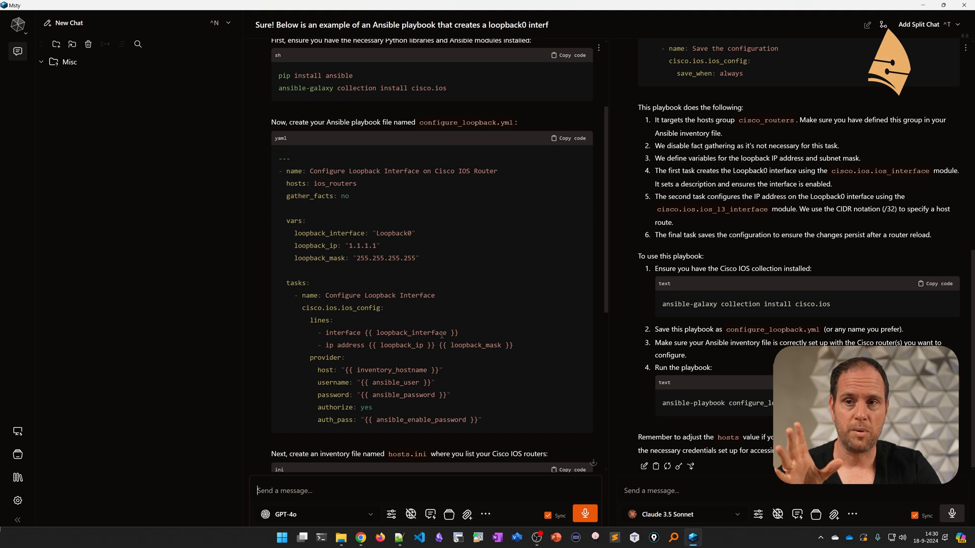
drag(504, 426, 277, 157)
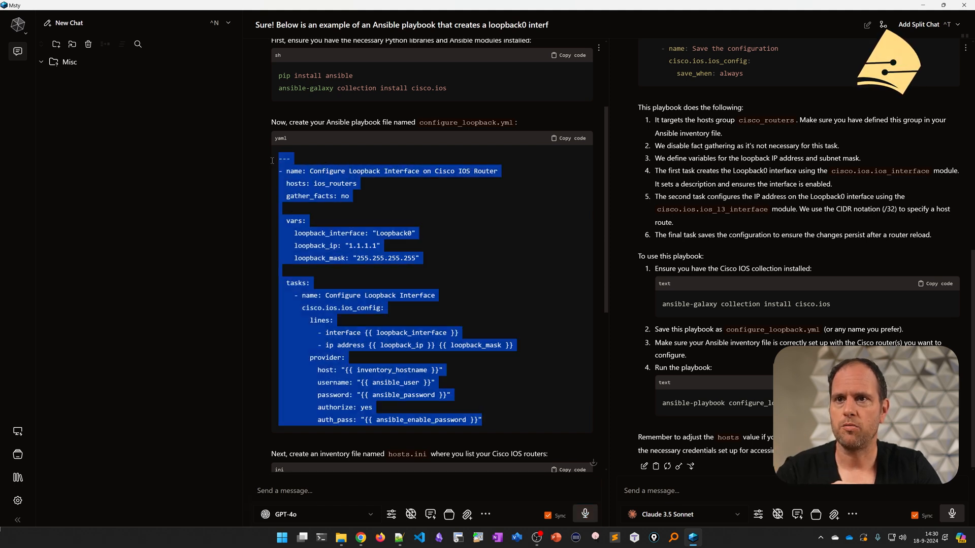
click(449, 289)
scroll(448, 289, down, 3)
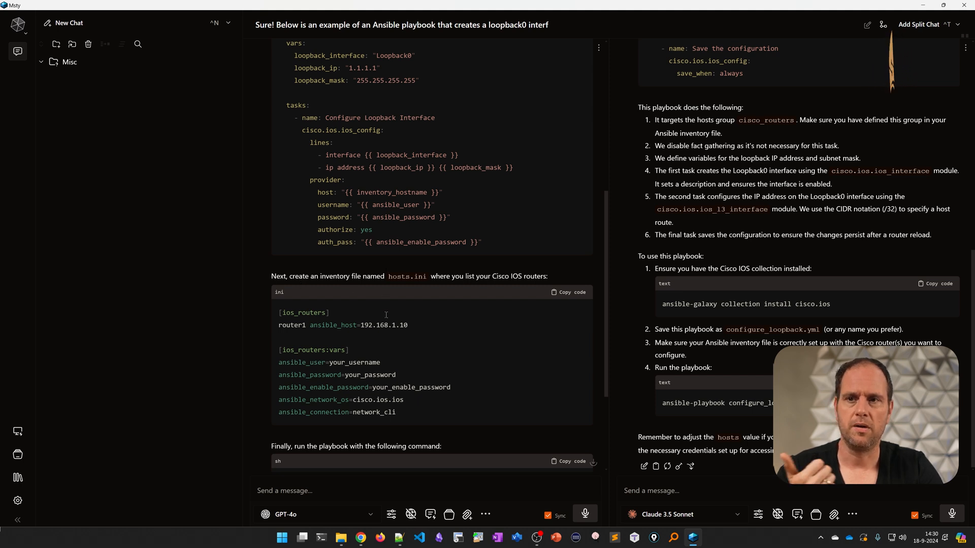
scroll(419, 359, down, 1)
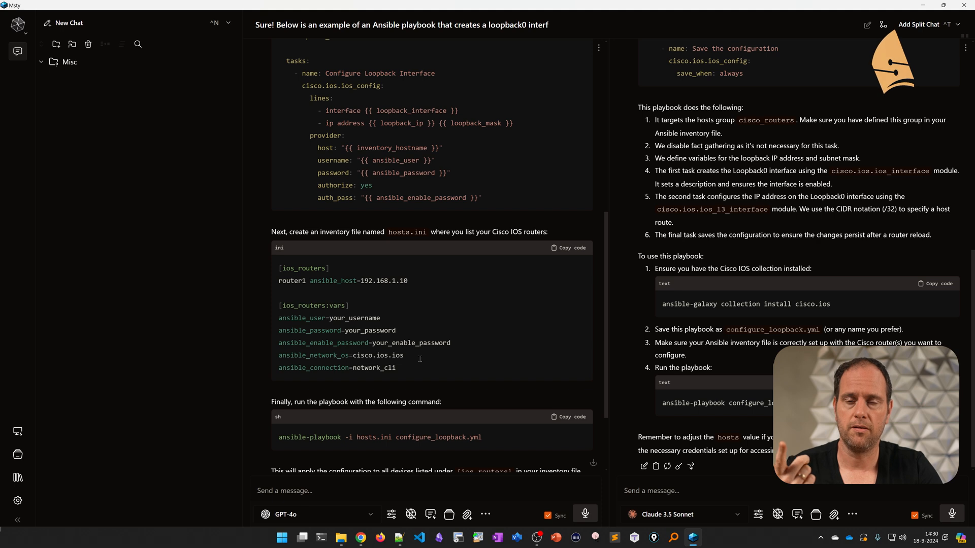
scroll(420, 359, down, 2)
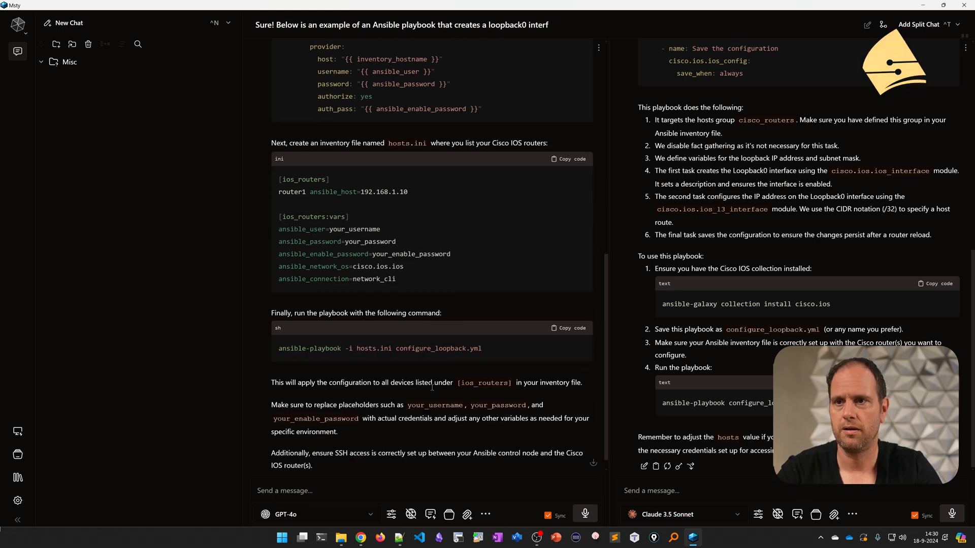
drag(488, 350, 276, 351)
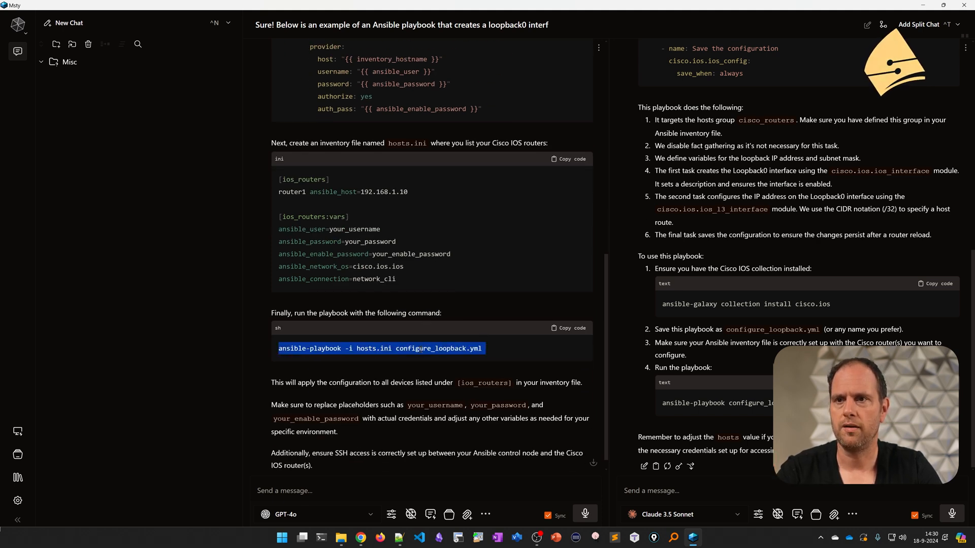
scroll(382, 348, down, 1)
scroll(775, 326, up, 5)
scroll(775, 325, up, 4)
scroll(775, 326, up, 2)
scroll(451, 323, up, 3)
scroll(451, 323, up, 4)
scroll(451, 323, up, 3)
scroll(452, 323, up, 1)
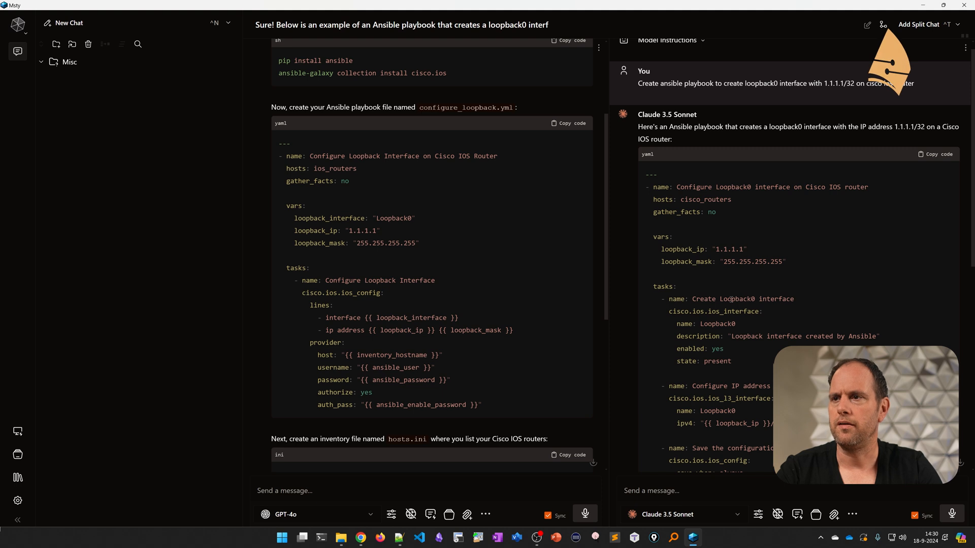
scroll(733, 299, down, 2)
scroll(734, 328, down, 2)
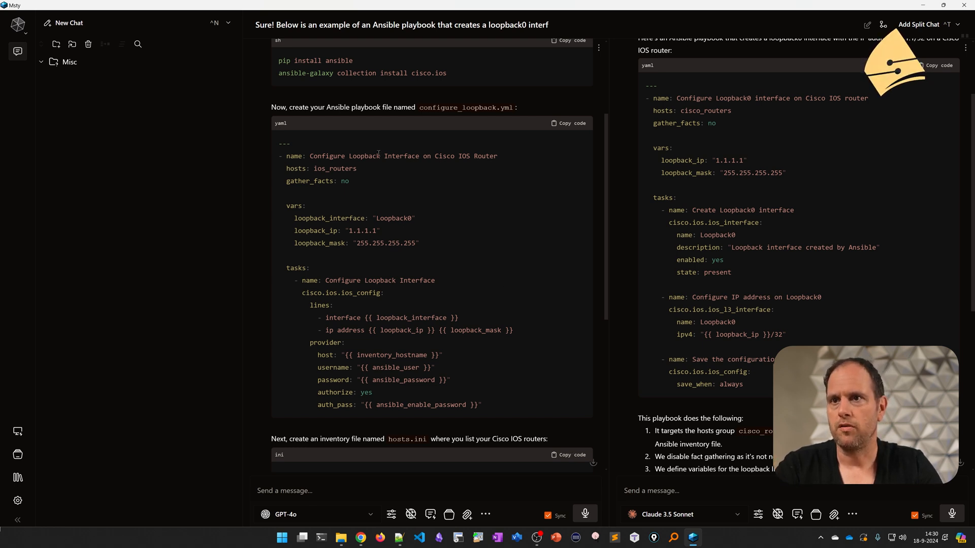
mouse_move(385, 293)
mouse_down()
mouse_move(303, 293)
mouse_move(385, 293)
mouse_up()
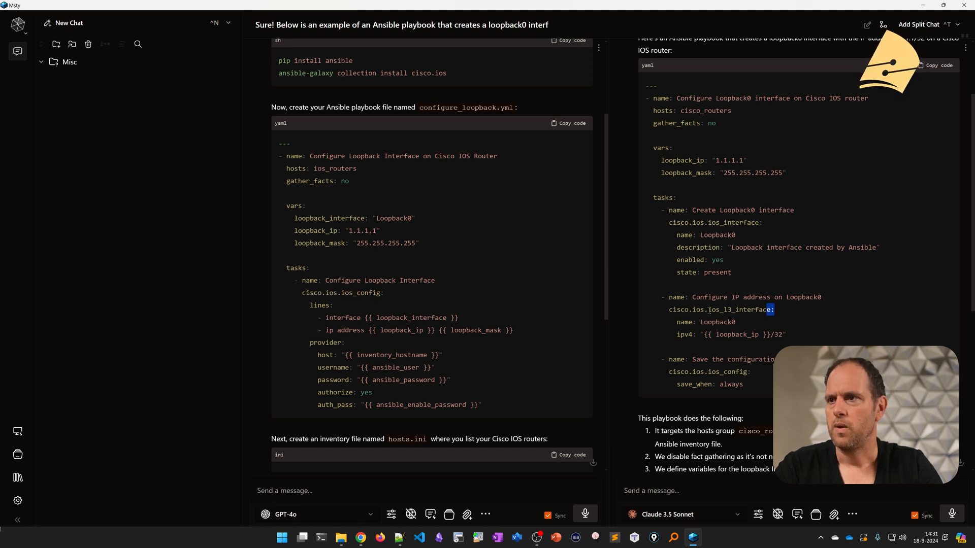
drag(775, 310, 669, 310)
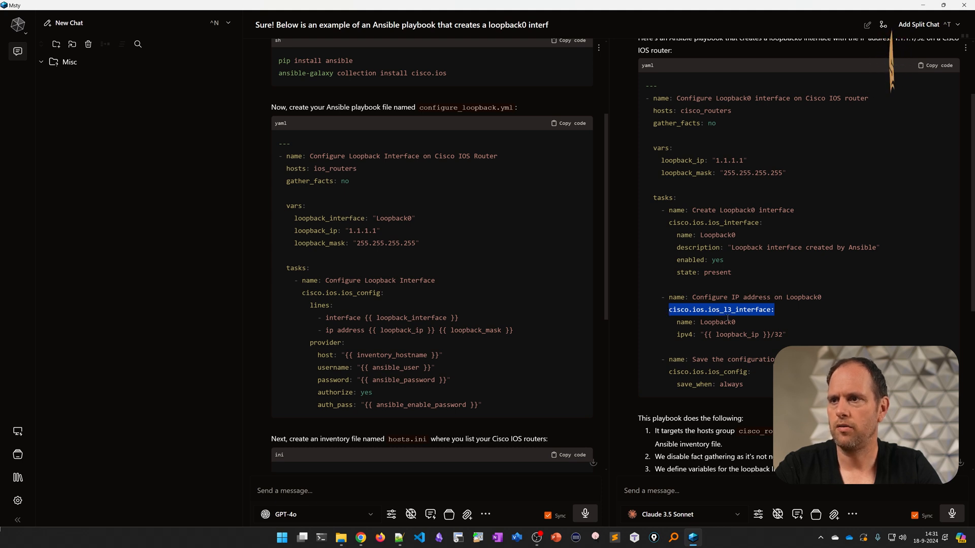
drag(776, 311, 666, 310)
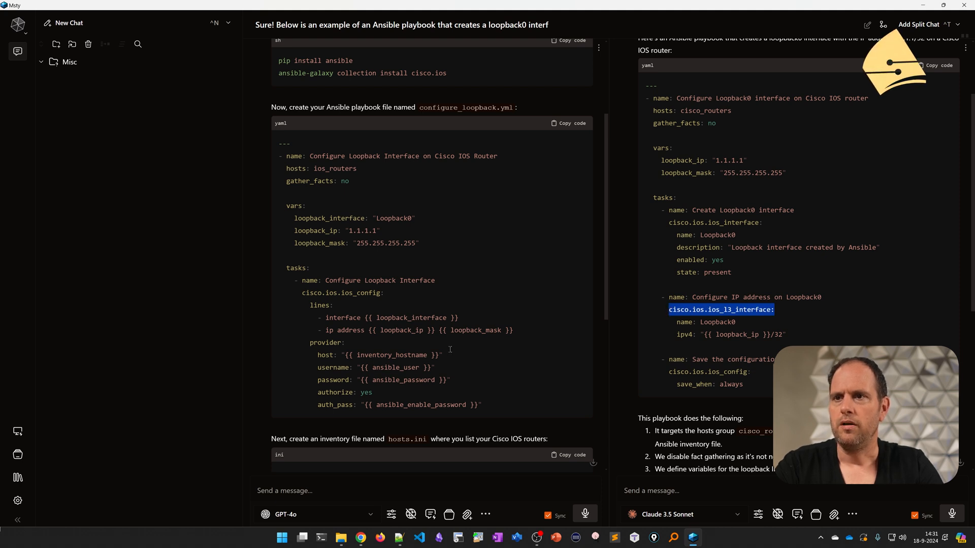
drag(385, 293, 302, 293)
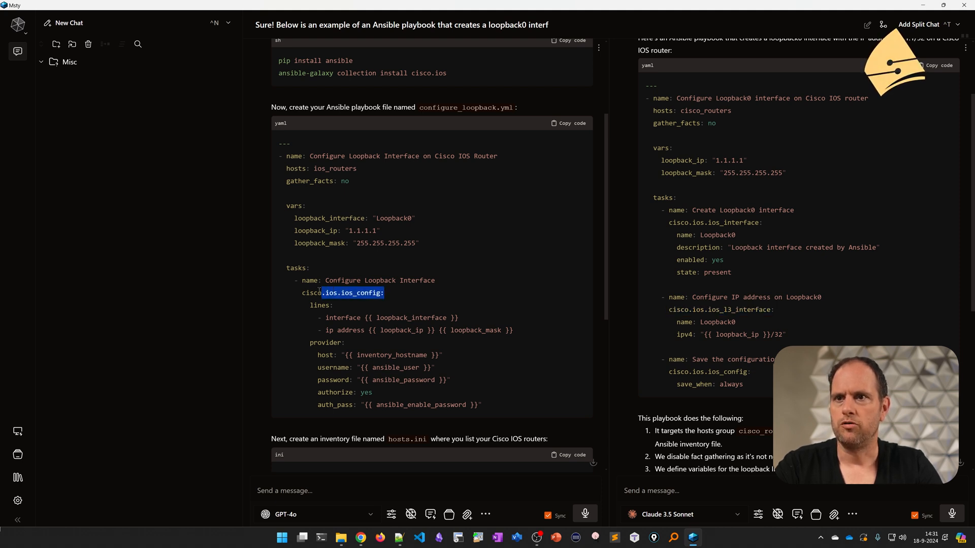
click(445, 308)
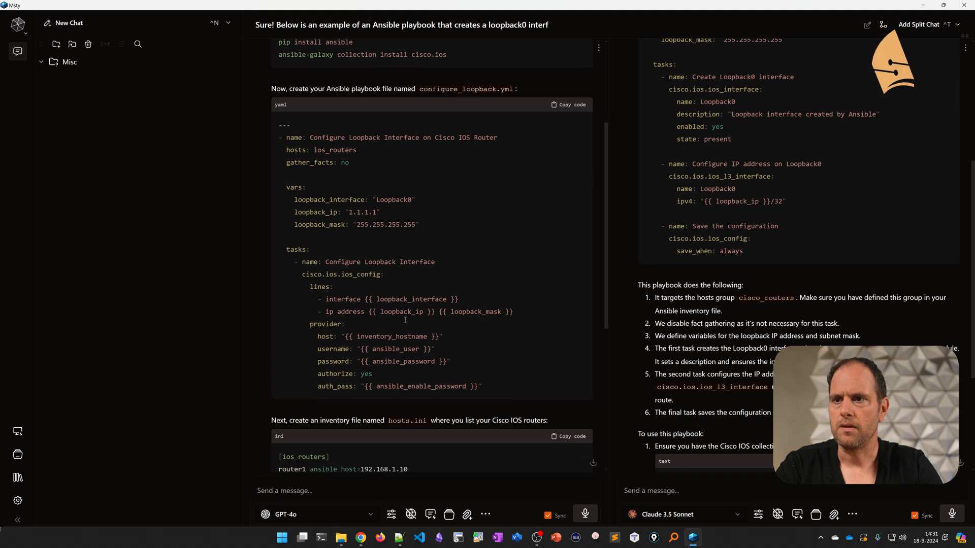
scroll(727, 350, down, 3)
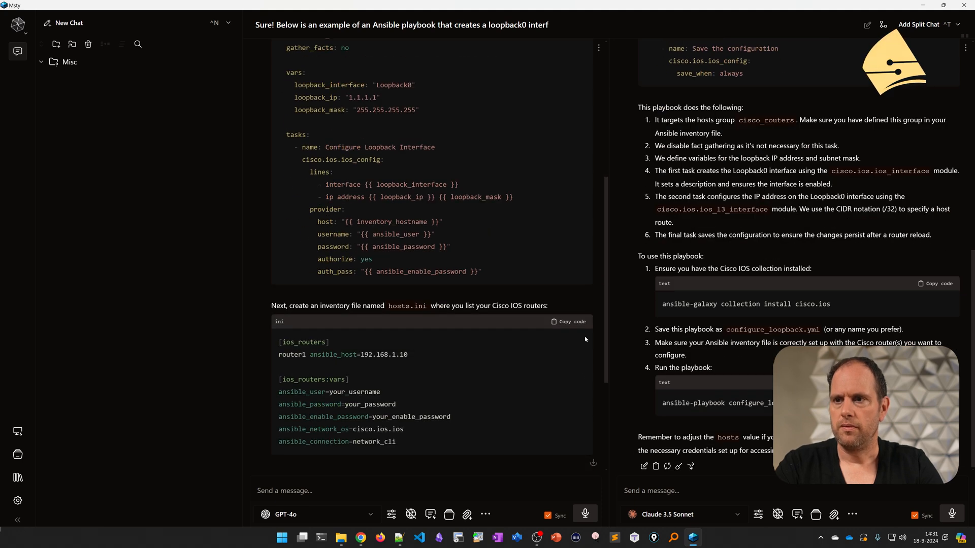
scroll(549, 335, down, 3)
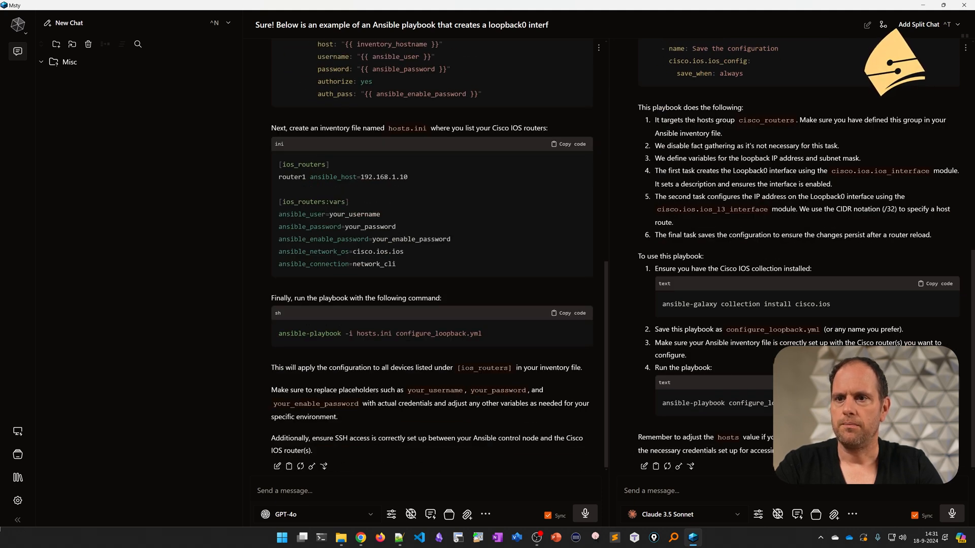
Send both models a follow-up asking for the same loopback configuration in Python with paramiko.
click(333, 491)
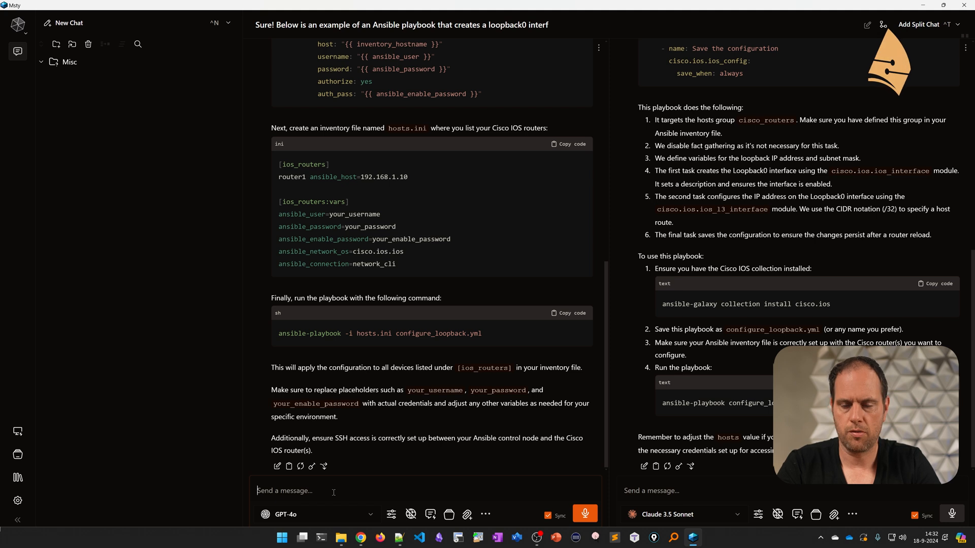
text(C)
key(BackSpace)
text(Now create python c)
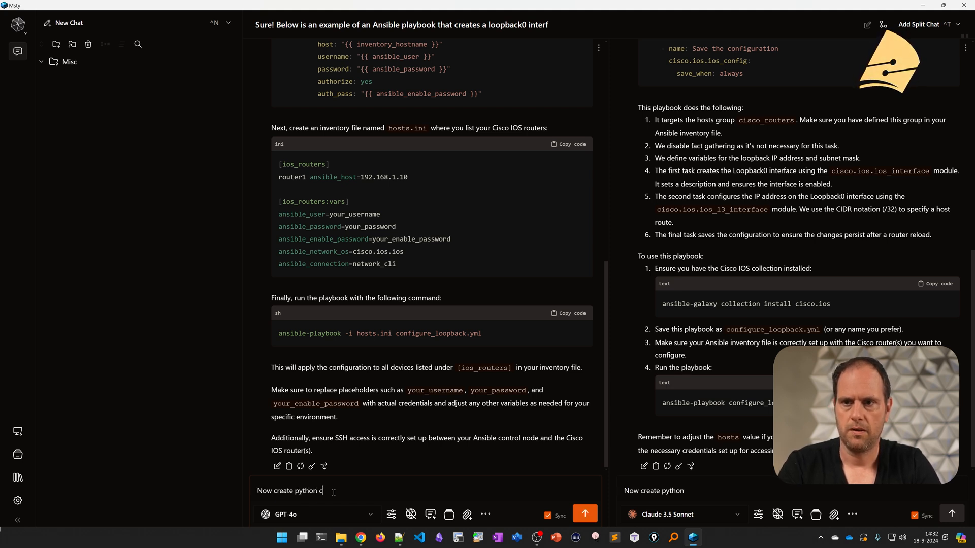
text(ode with)
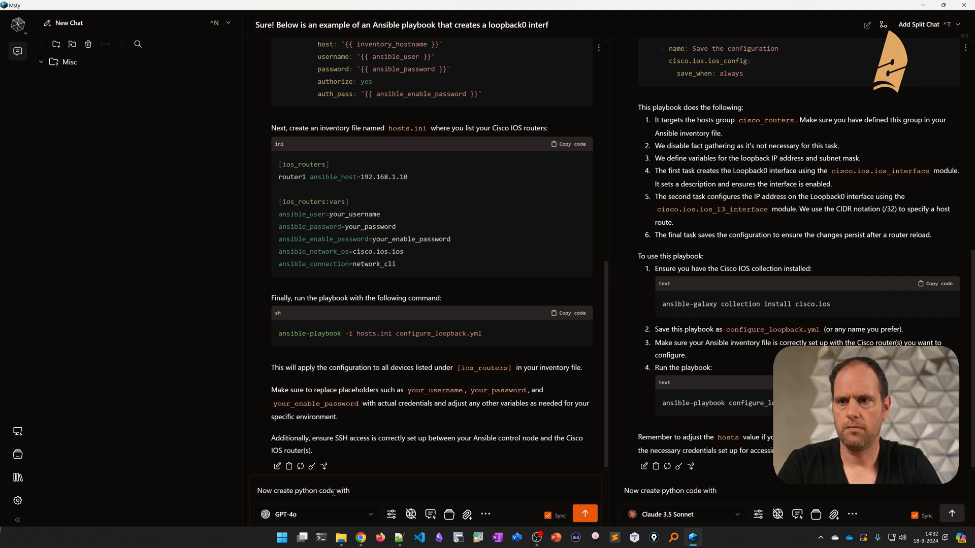
key(BackSpace)
key(BackSpace)
text(do )
text(e same thing but)
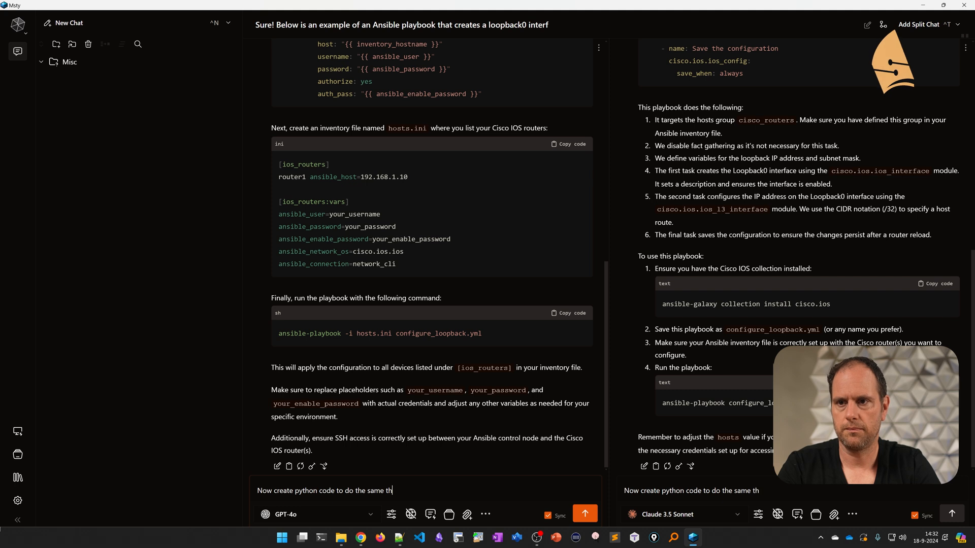
key(BackSpace)
key(BackSpace)
key(BackSpace)
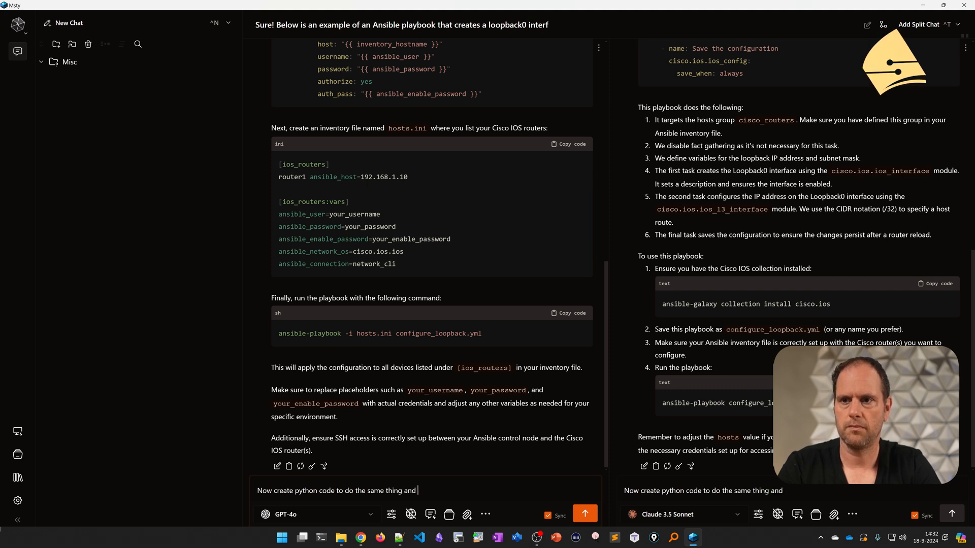
text(and use paramiko)
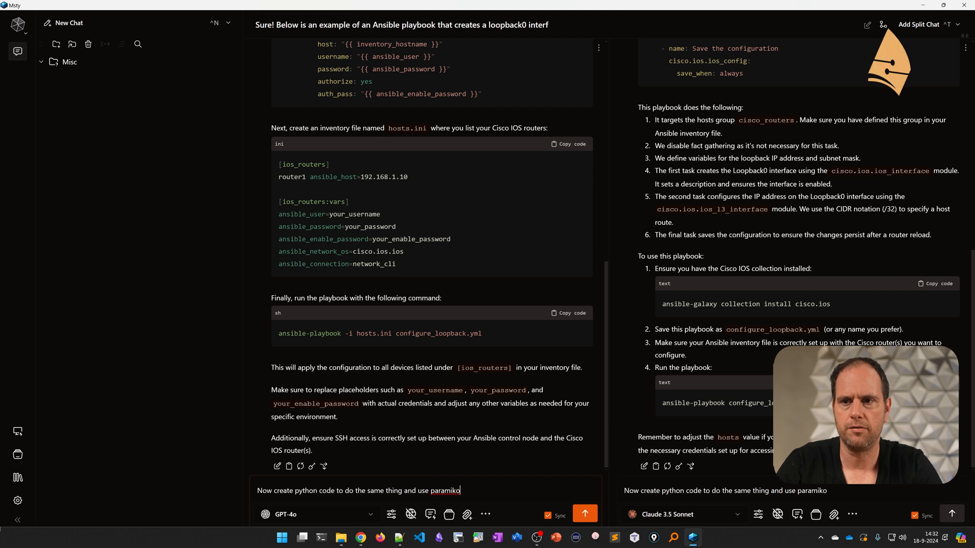
key(Return)
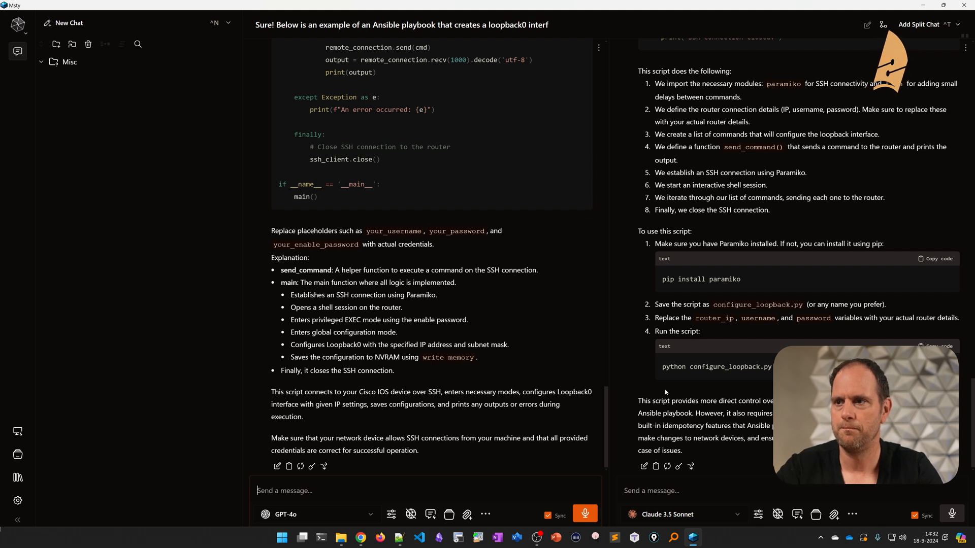
scroll(464, 305, up, 5)
scroll(465, 304, up, 4)
scroll(465, 305, up, 3)
scroll(464, 305, up, 2)
scroll(465, 305, up, 1)
scroll(712, 266, up, 5)
scroll(712, 267, up, 4)
scroll(464, 305, up, 2)
scroll(465, 304, up, 2)
scroll(464, 305, up, 2)
scroll(465, 304, down, 6)
scroll(486, 339, down, 4)
scroll(486, 340, down, 3)
scroll(484, 350, down, 4)
scroll(482, 364, down, 2)
scroll(483, 363, down, 2)
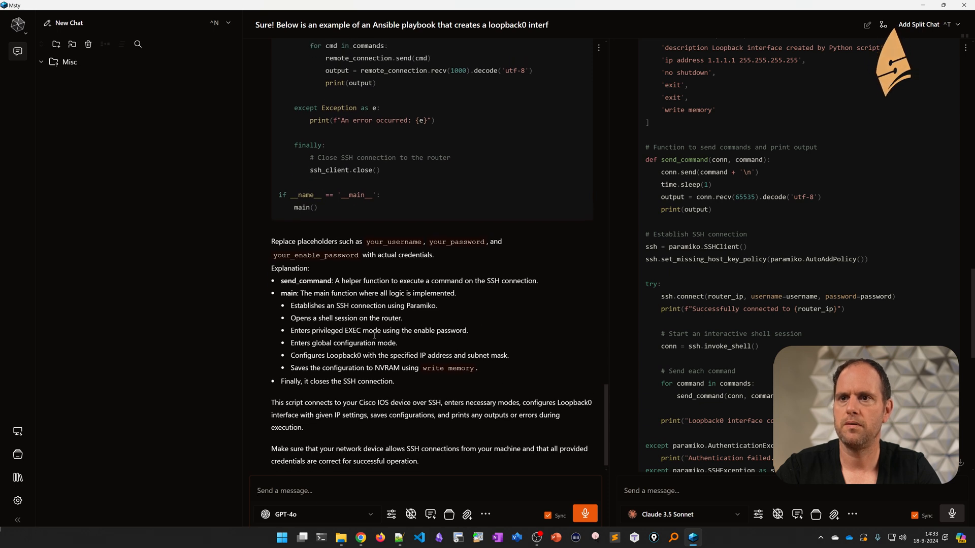
scroll(436, 366, up, 4)
scroll(412, 351, up, 4)
scroll(379, 338, up, 3)
scroll(379, 339, up, 3)
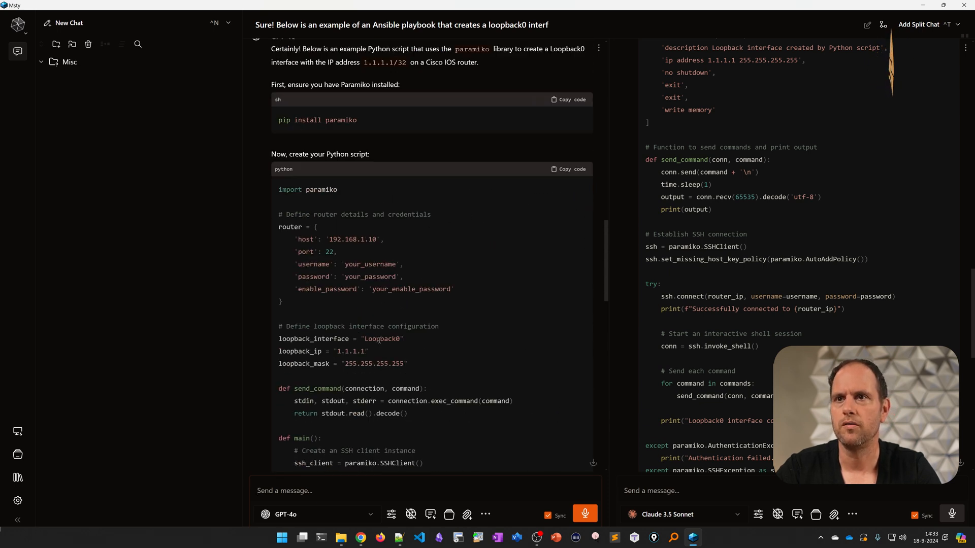
scroll(377, 305, up, 3)
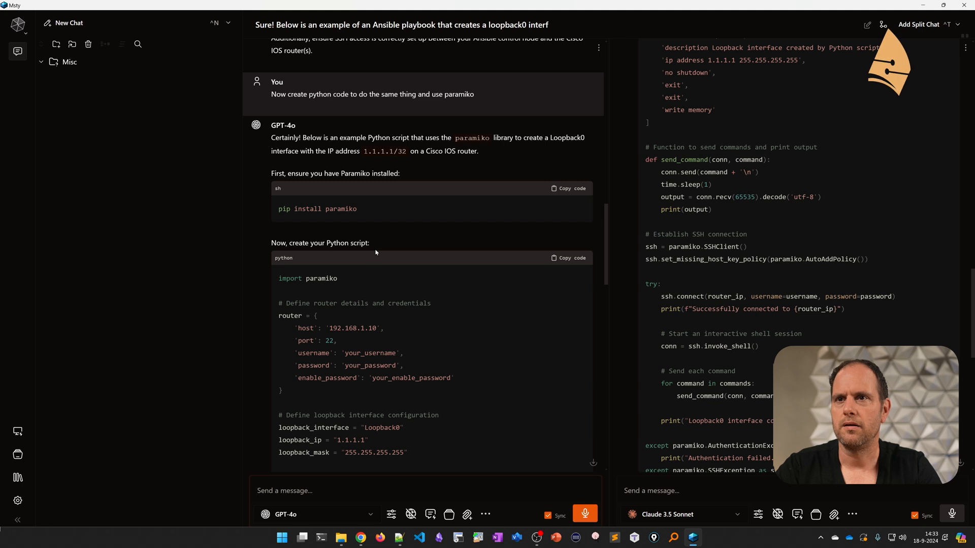
Highlight the pip install paramiko and script run commands in both answers, then start a new split chat.
drag(366, 209, 271, 210)
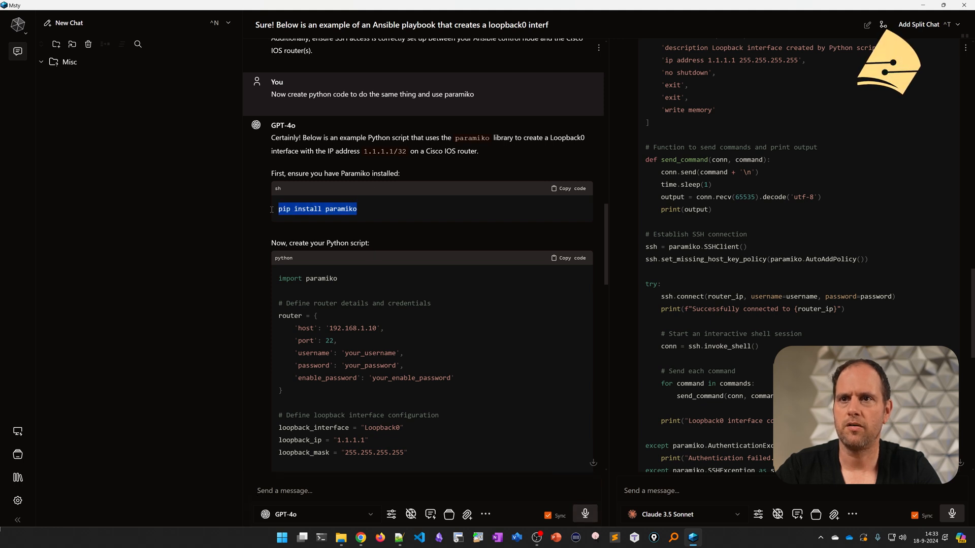
double_click(345, 208)
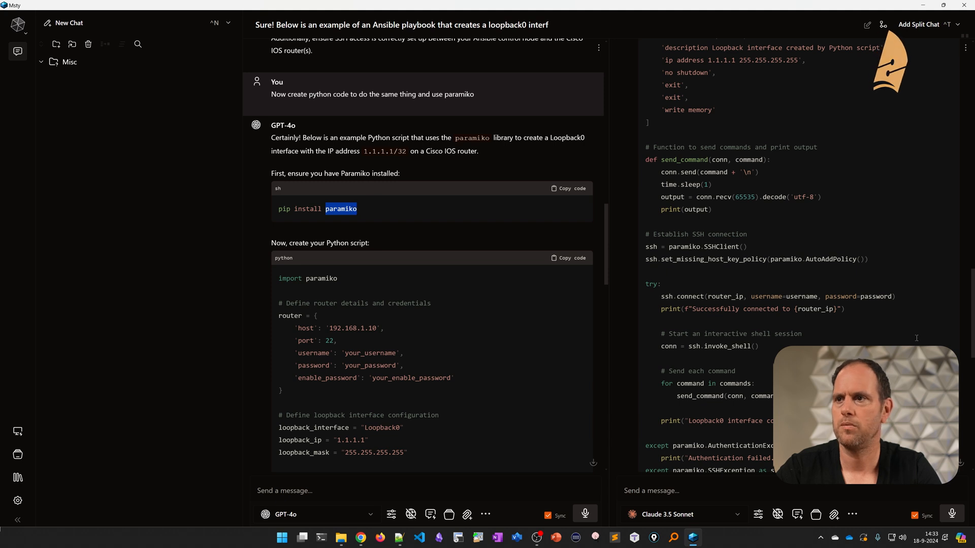
scroll(766, 328, down, 5)
scroll(766, 328, down, 5)
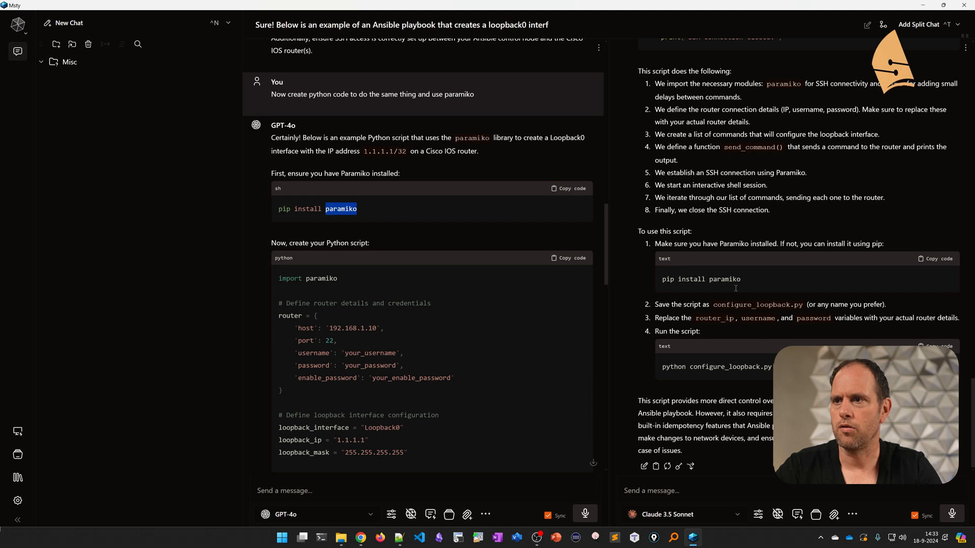
triple_click(747, 278)
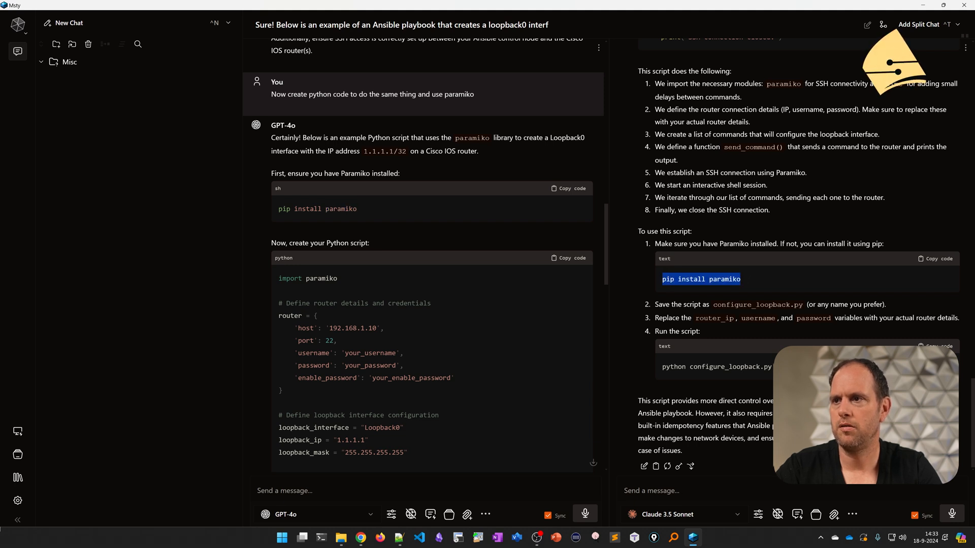
drag(773, 367, 663, 367)
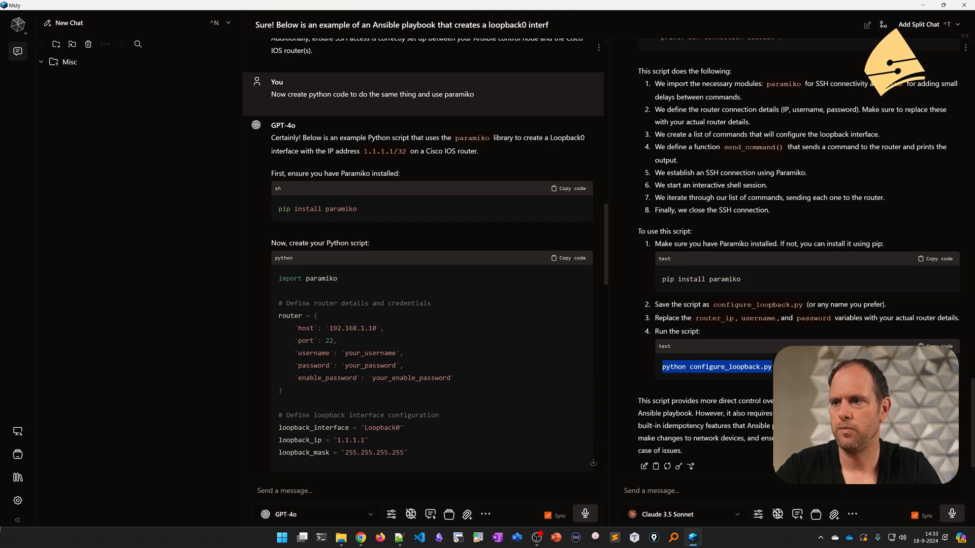
click(419, 370)
scroll(419, 371, down, 10)
scroll(419, 371, down, 10)
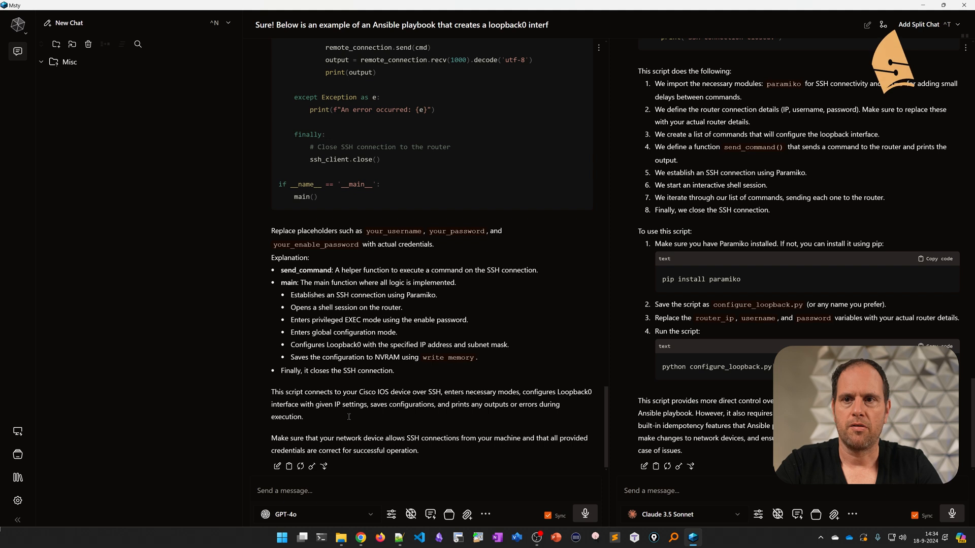
click(69, 23)
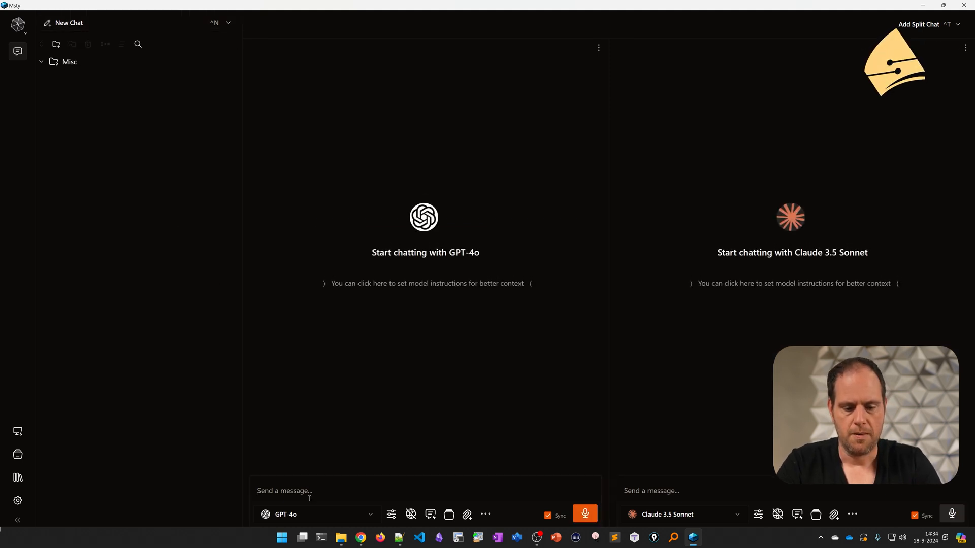
text(Create )
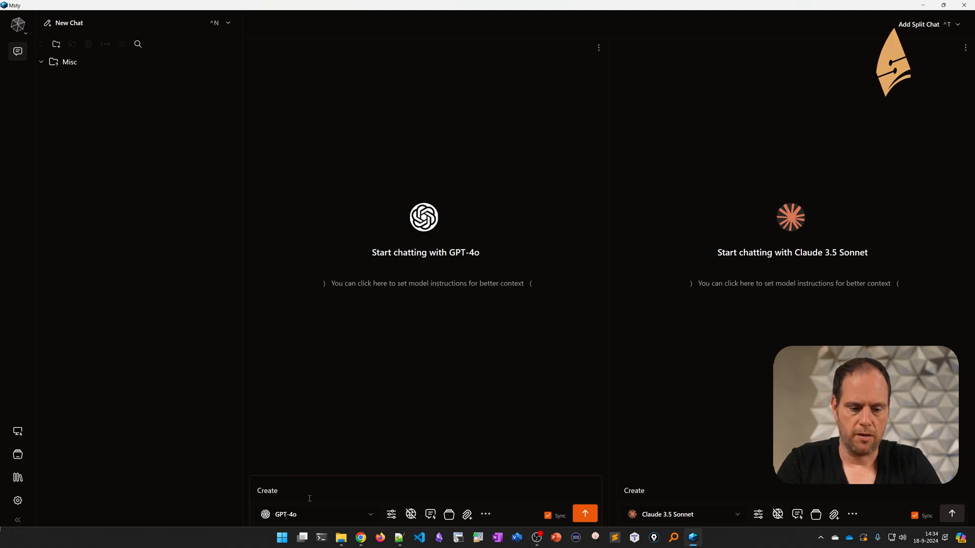
text(Cisco )
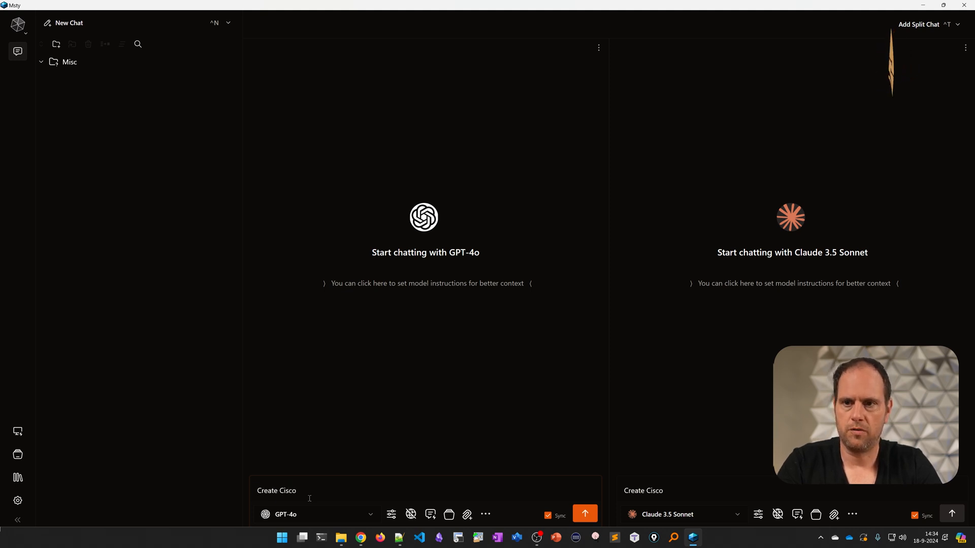
text(CML to)
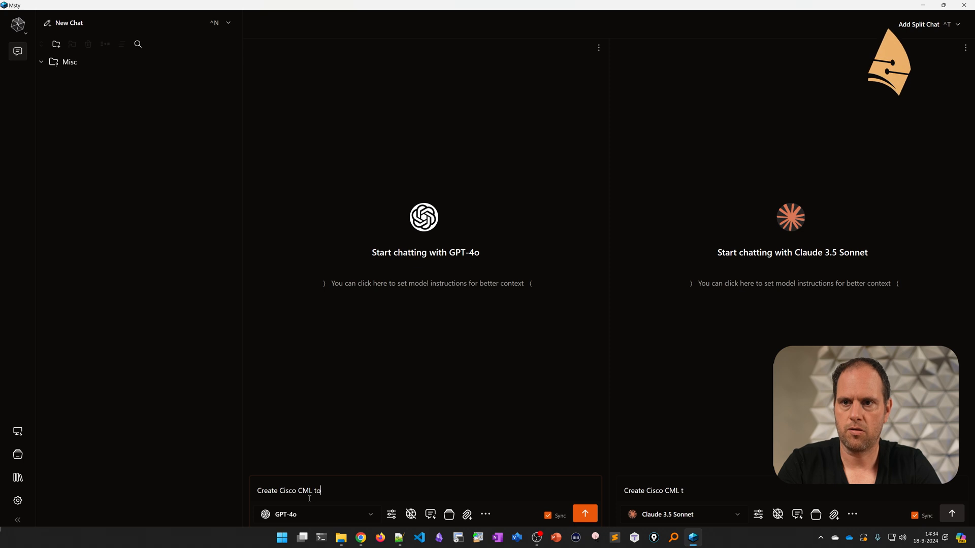
text(pology )
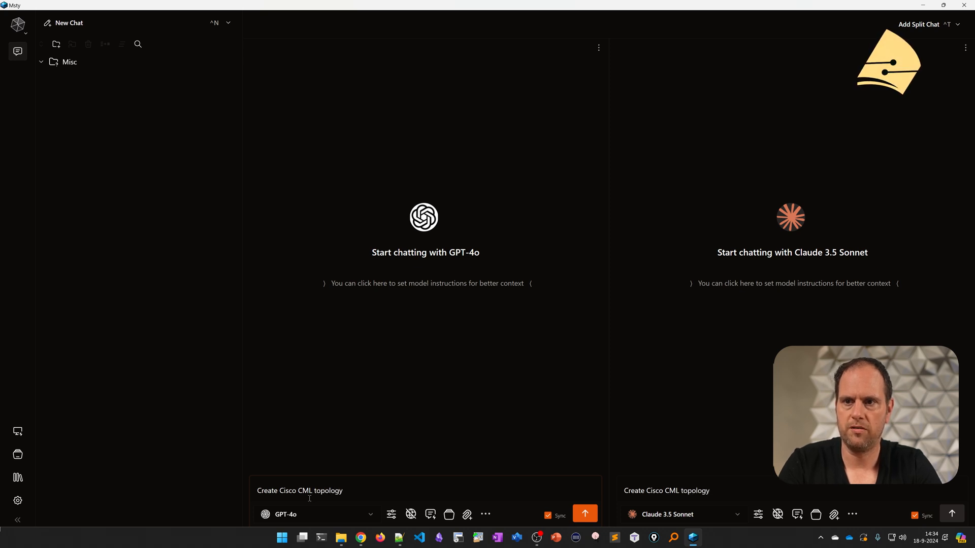
text(file in YAML. I only need the topology file, no network configs.)
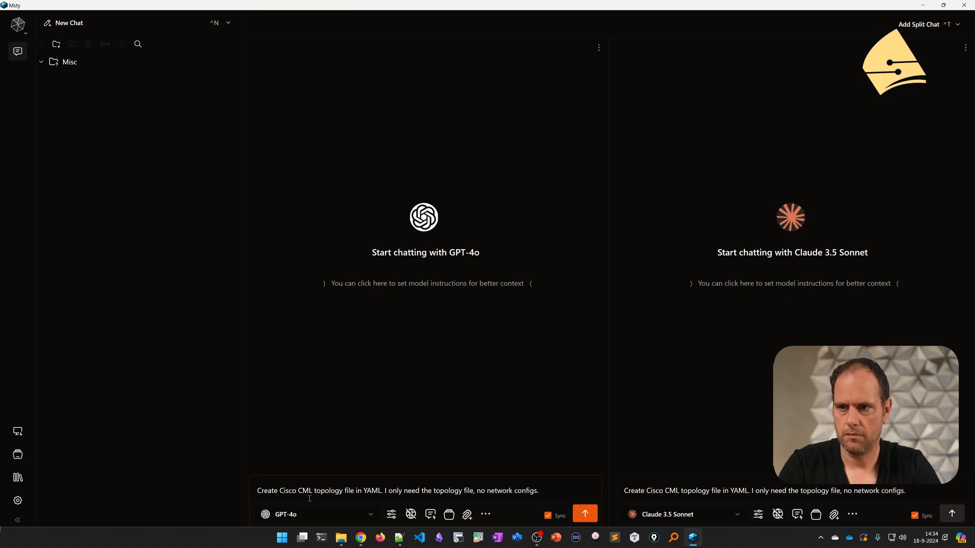
text( 4 routers should)
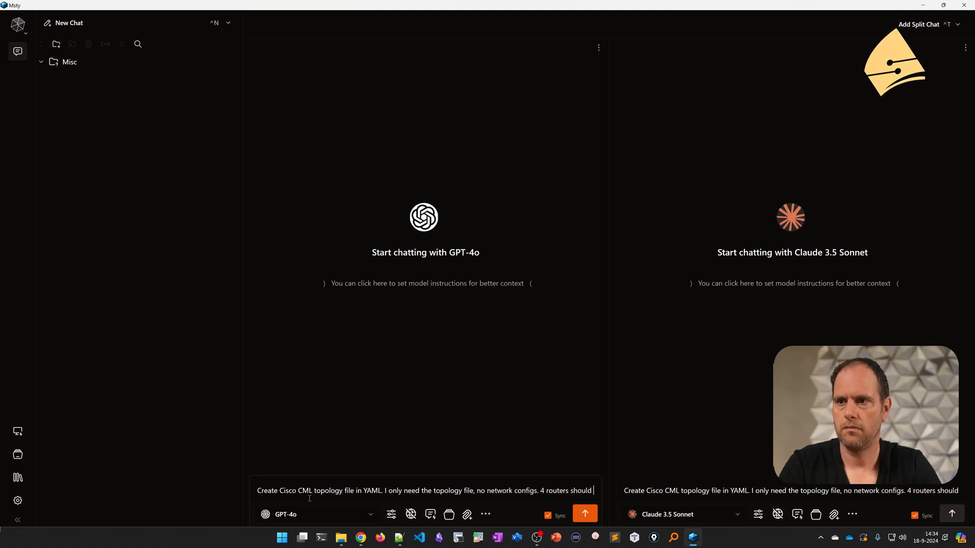
text( be connected in a square)
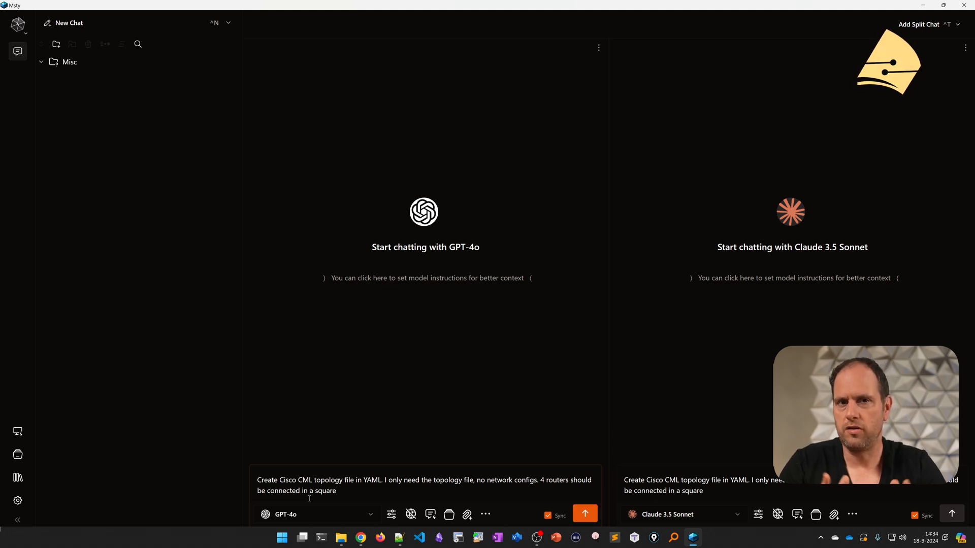
Send the four-routers-in-a-square CML topology YAML prompt to both models.
key(Return)
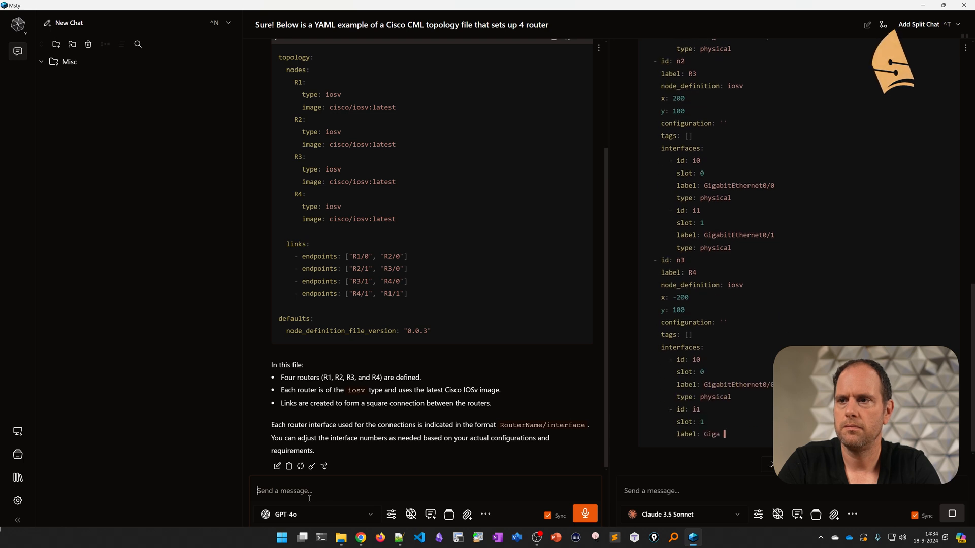
scroll(440, 305, up, 5)
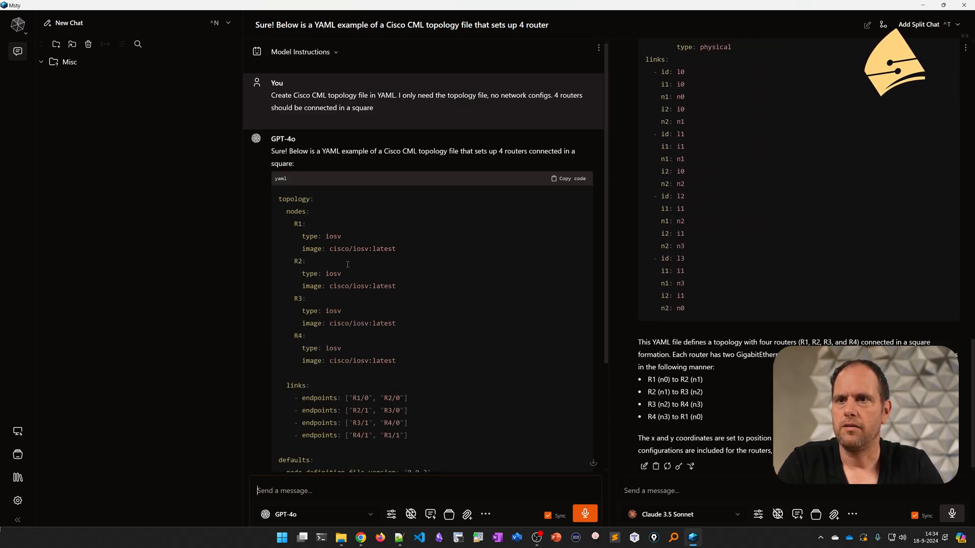
scroll(775, 290, up, 5)
scroll(769, 301, up, 5)
scroll(766, 312, up, 5)
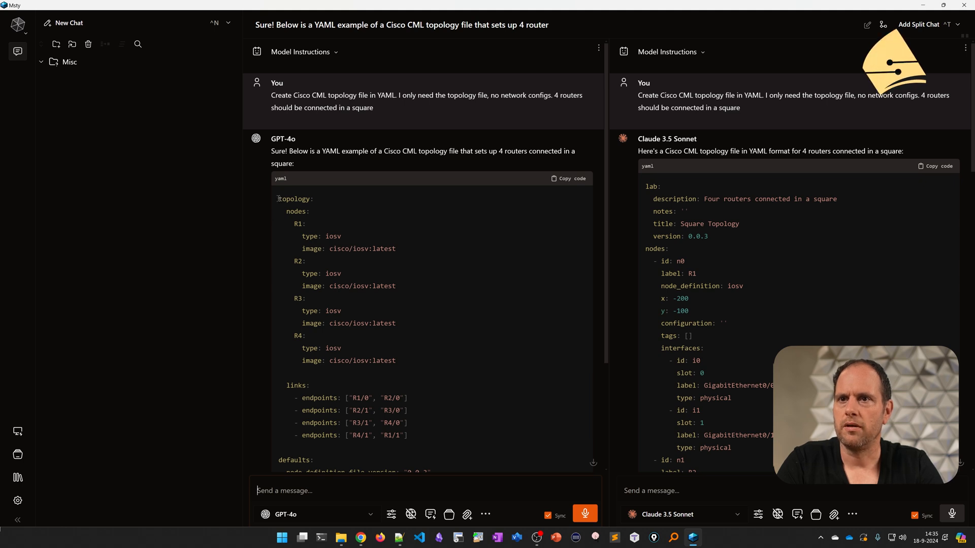
drag(278, 199, 330, 229)
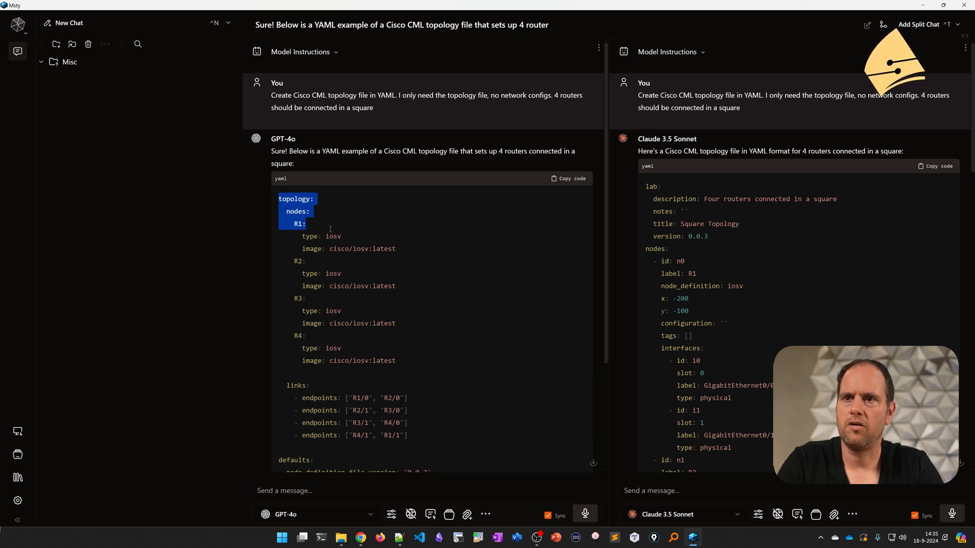
scroll(364, 372, down, 2)
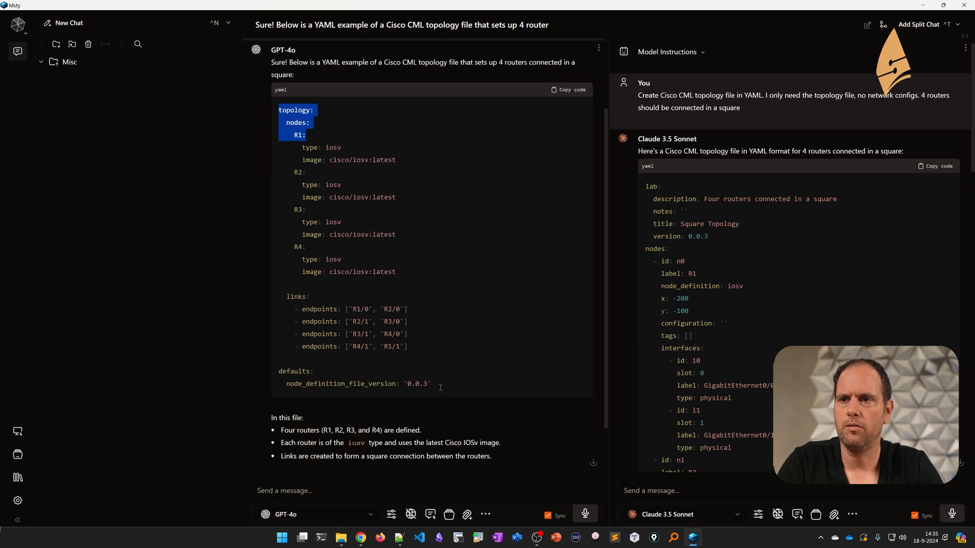
mouse_move(436, 384)
mouse_down()
mouse_move(268, 113)
mouse_move(278, 110)
mouse_up()
click(718, 294)
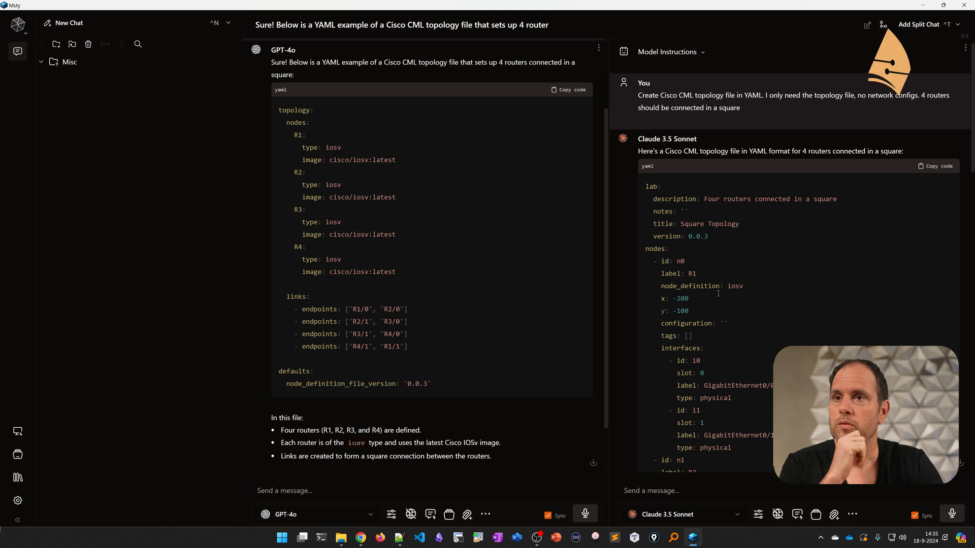
double_click(649, 186)
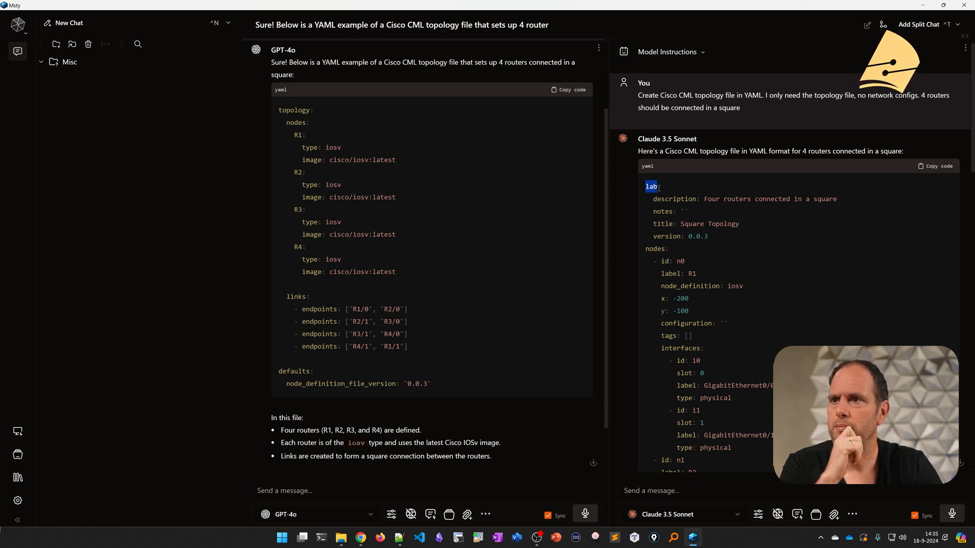
drag(660, 189, 676, 253)
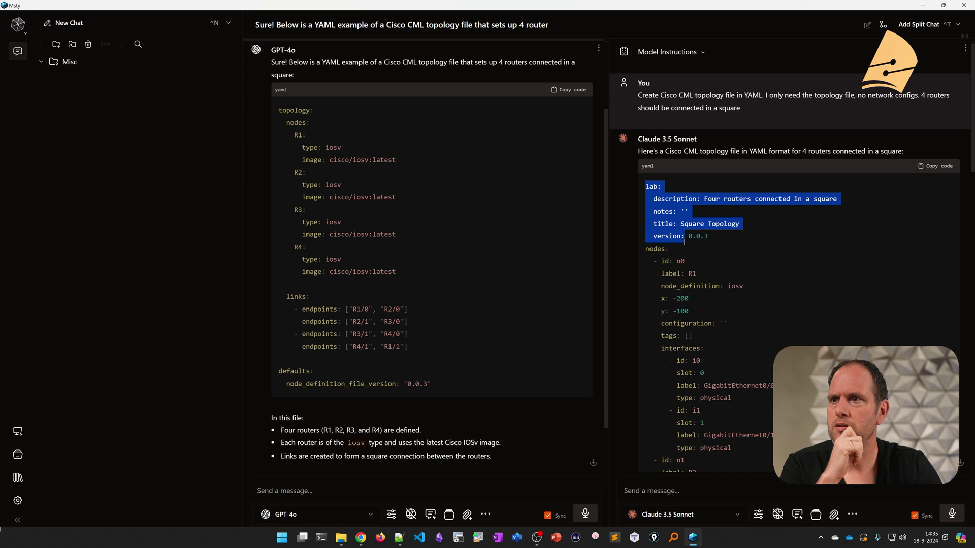
click(774, 314)
scroll(774, 314, down, 5)
scroll(775, 315, up, 5)
scroll(507, 335, up, 3)
scroll(507, 335, down, 1)
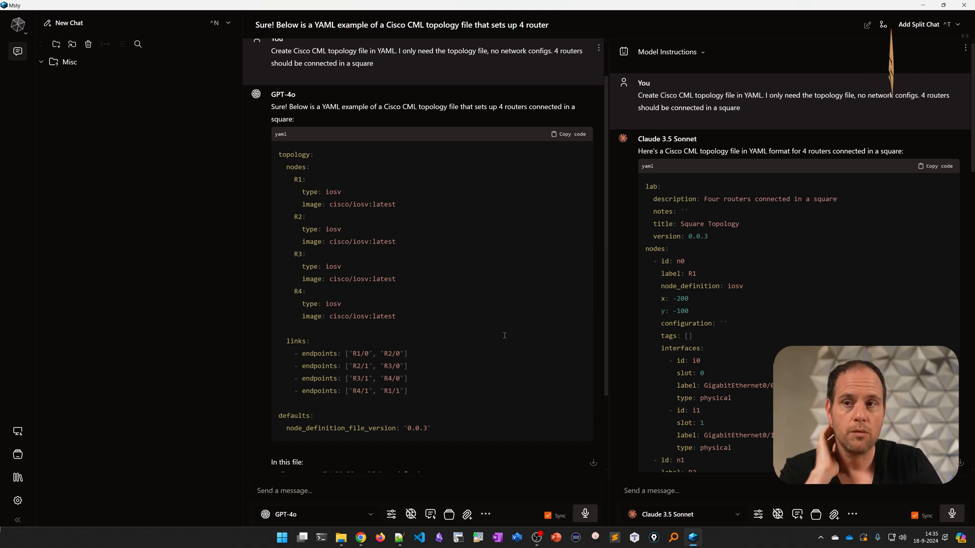
scroll(504, 336, down, 2)
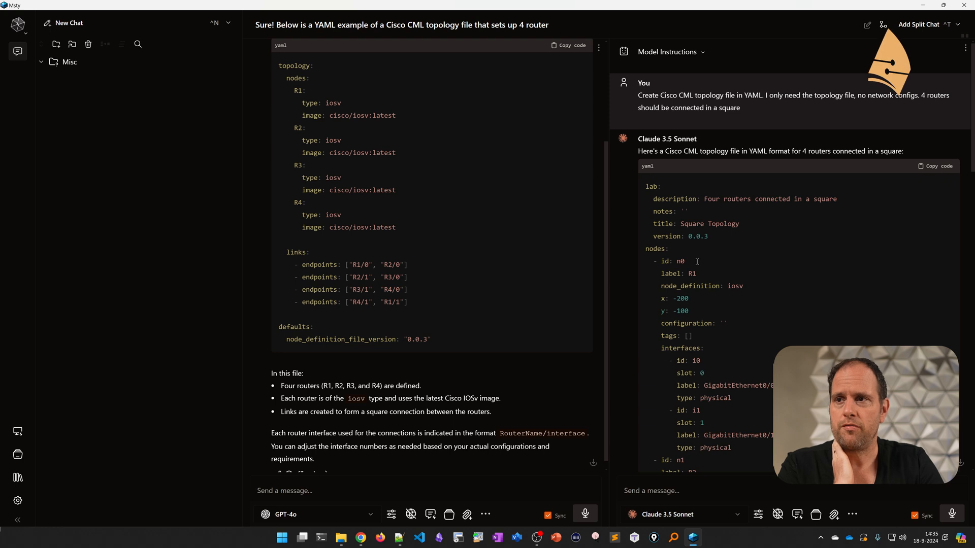
scroll(502, 291, up, 2)
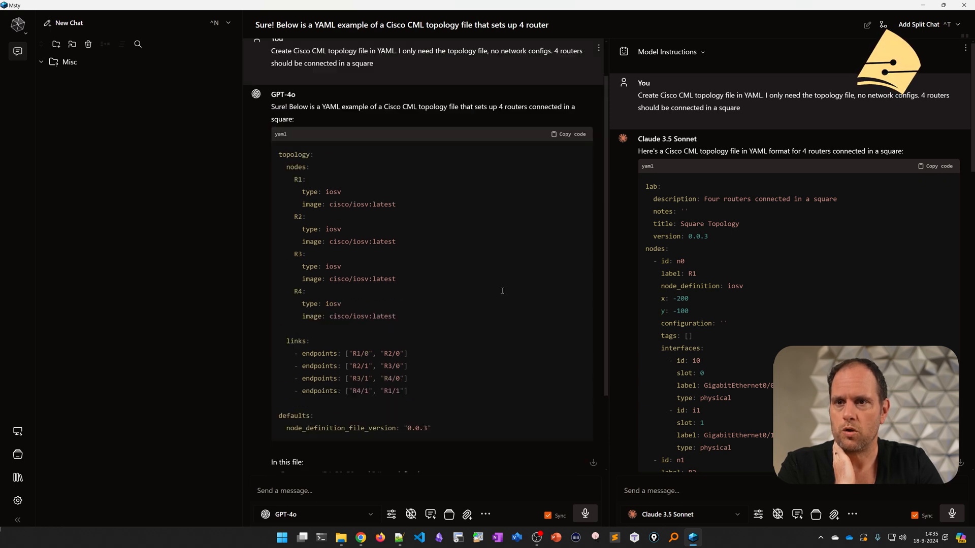
scroll(502, 291, down, 2)
scroll(776, 324, down, 3)
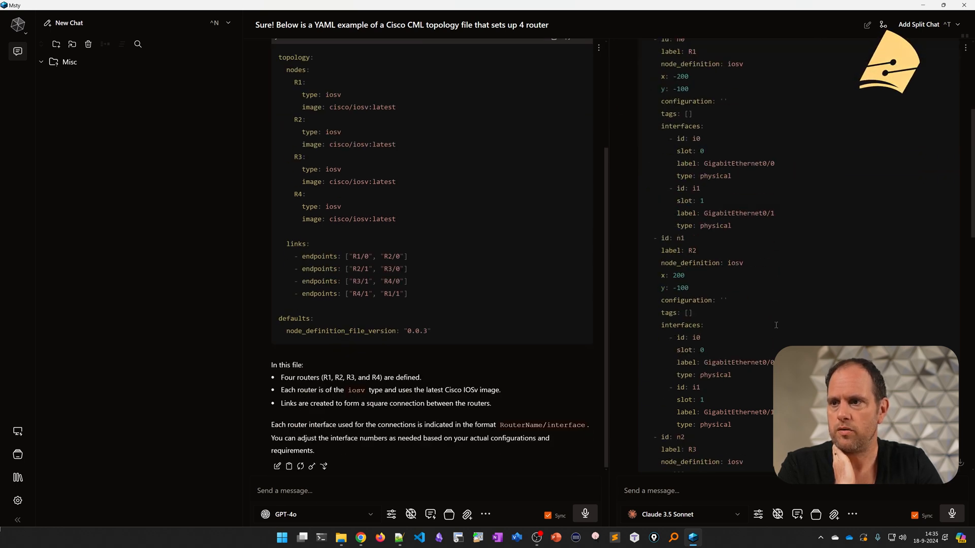
scroll(776, 326, down, 2)
scroll(773, 325, up, 3)
scroll(774, 324, up, 3)
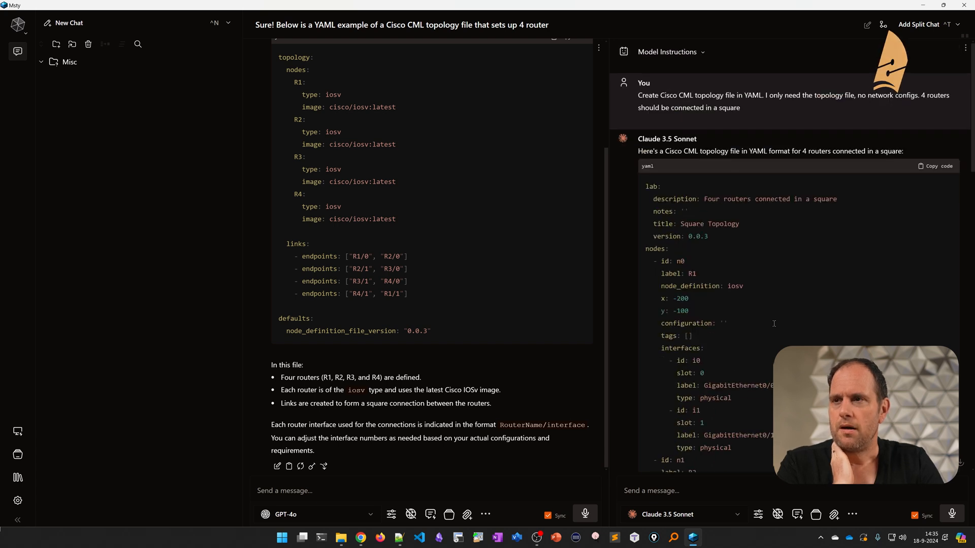
scroll(444, 323, up, 3)
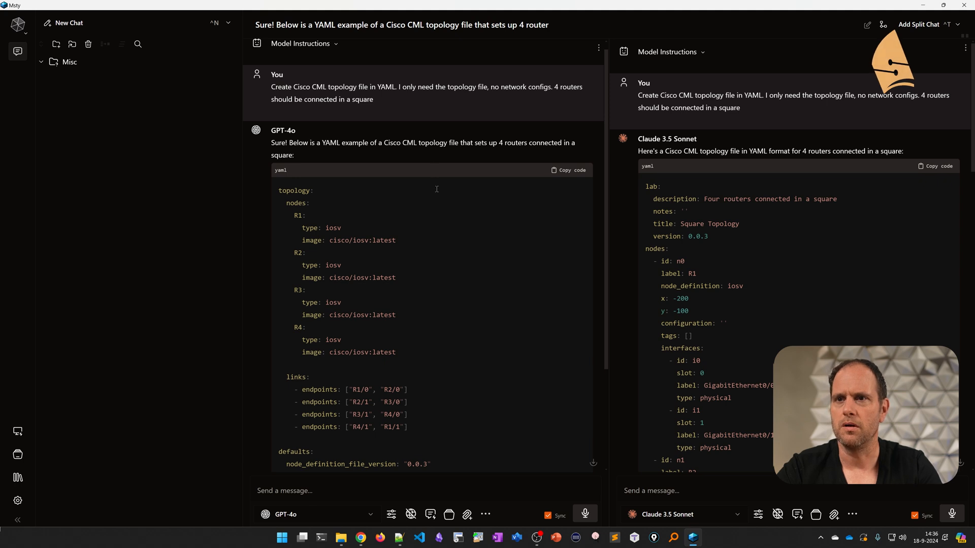
scroll(445, 324, down, 3)
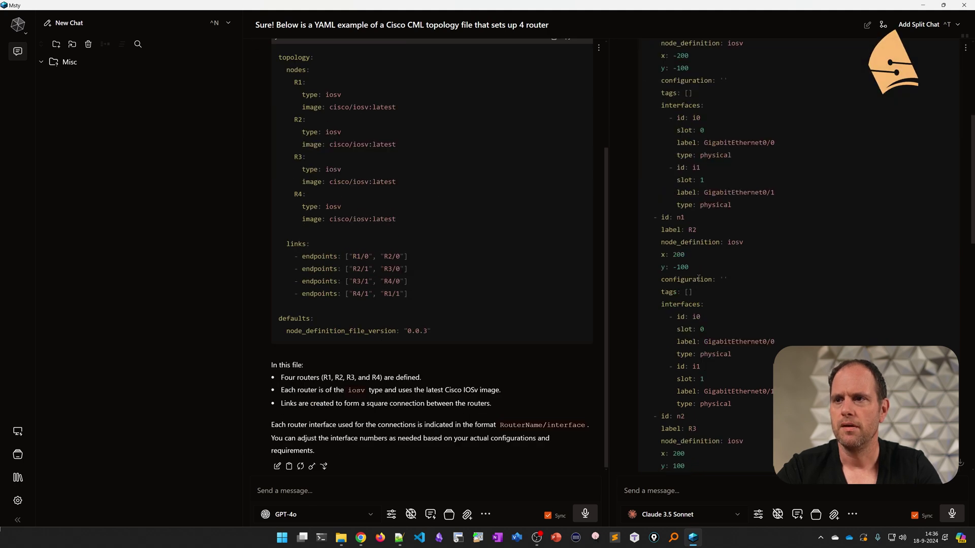
In a new split chat, ask both models 'Give me list of cisco show commands.' with 'ios' removed.
click(76, 22)
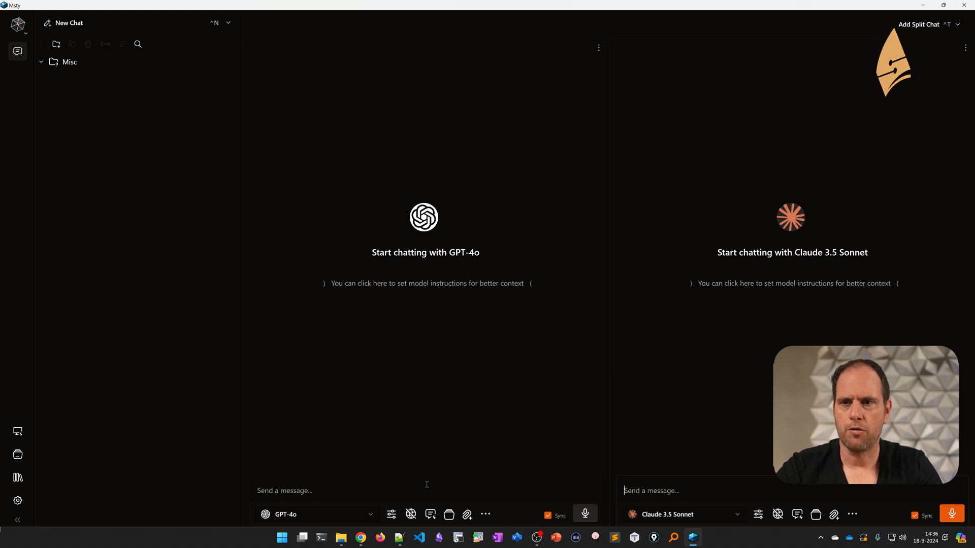
click(385, 489)
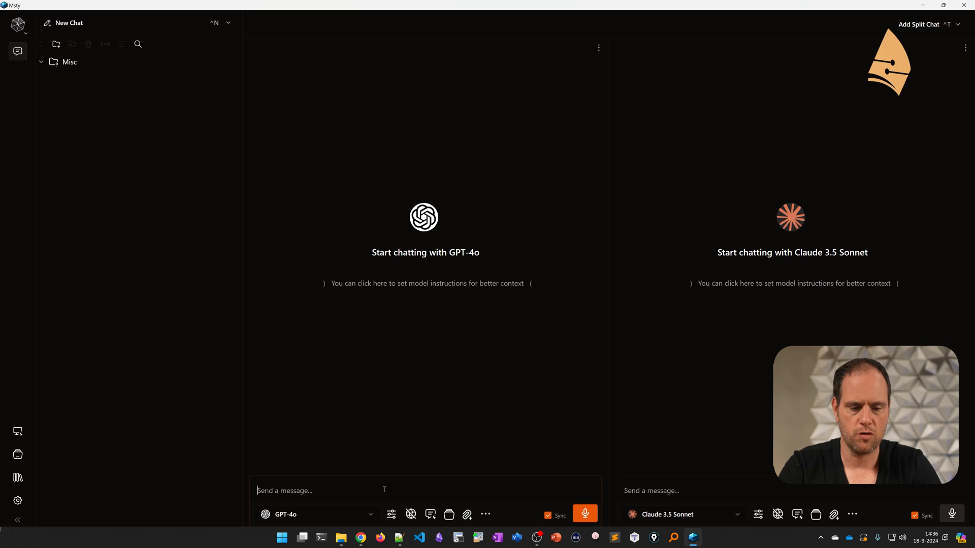
text(Give me )
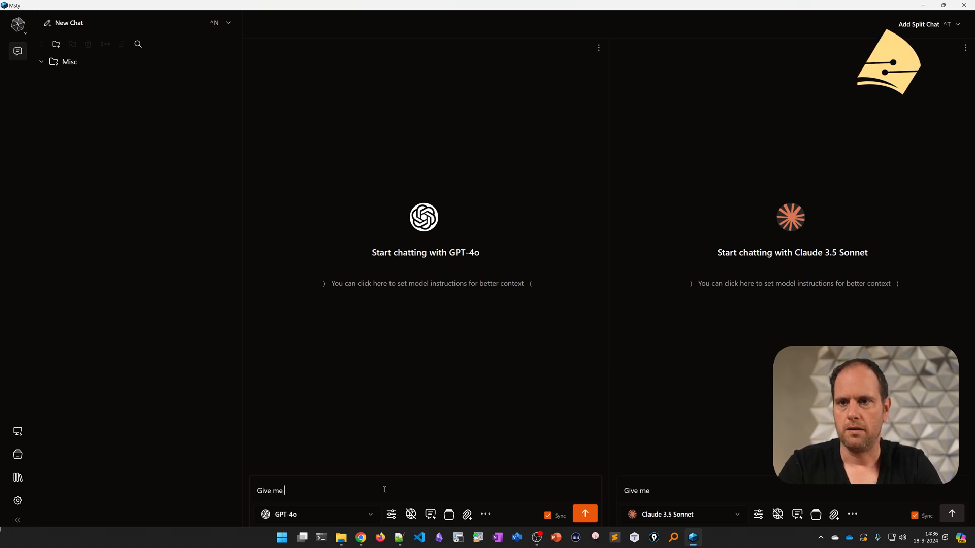
text(list)
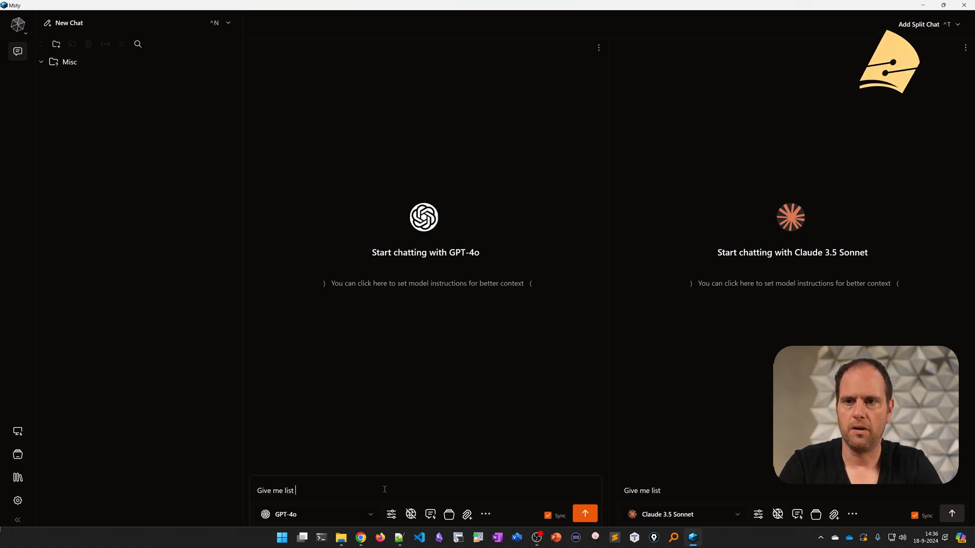
text( of cisco i)
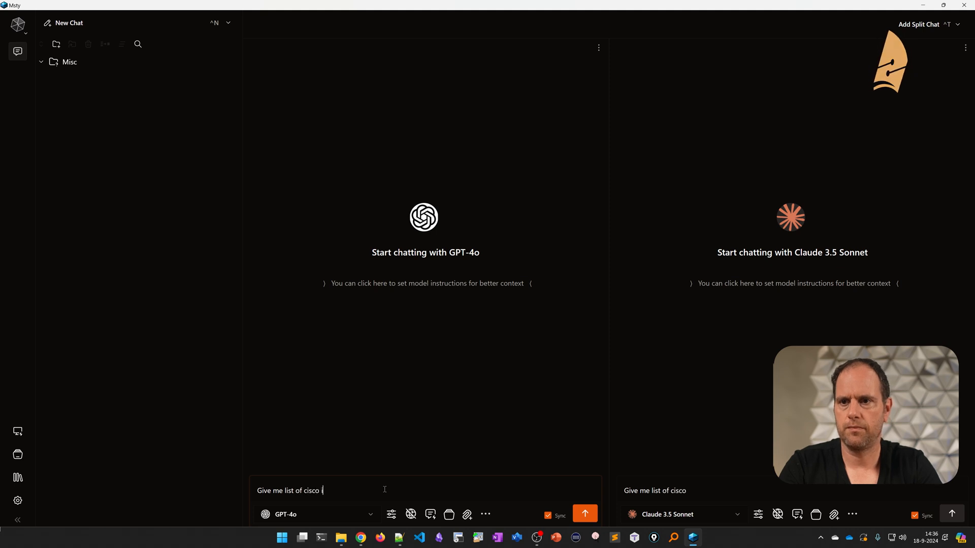
text(os show commands.)
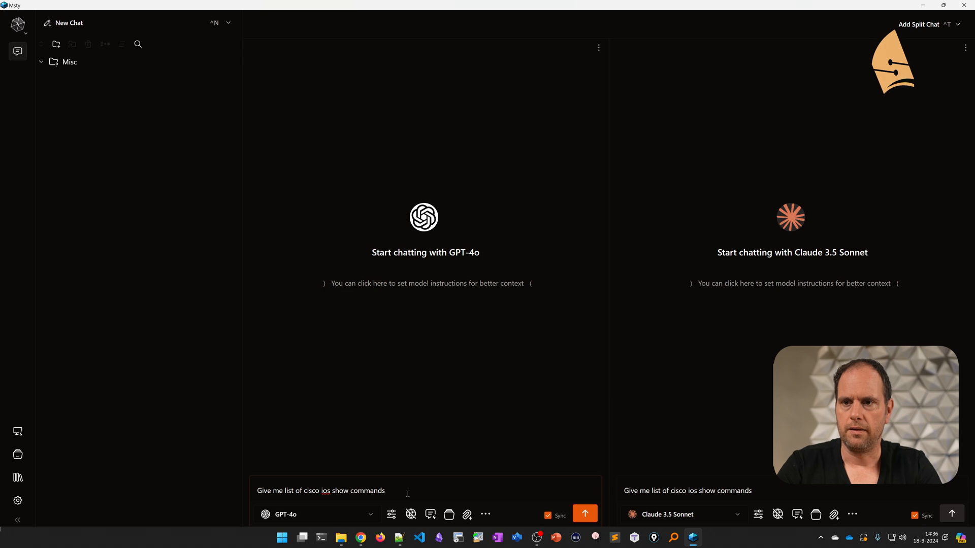
double_click(325, 491)
key(BackSpace)
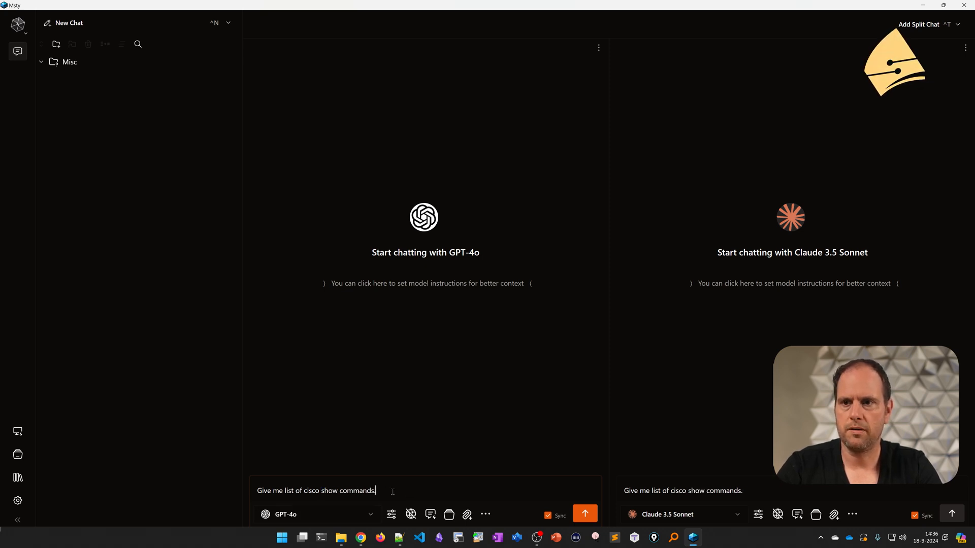
key(Return)
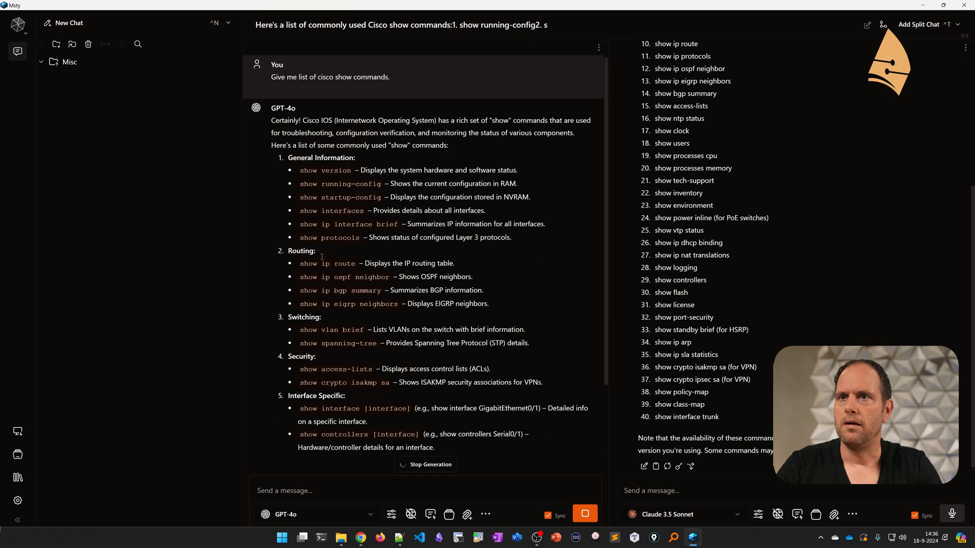
scroll(686, 267, up, 5)
scroll(685, 267, up, 5)
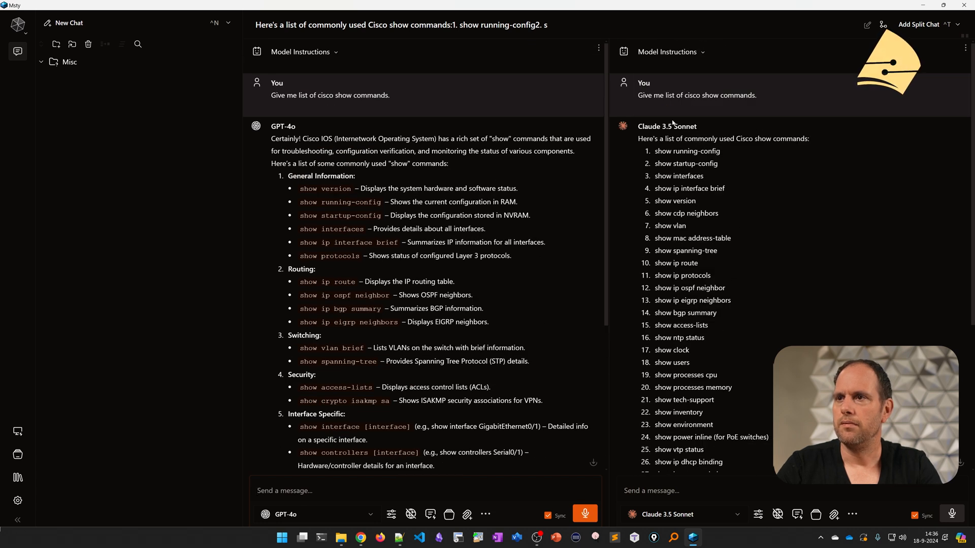
scroll(419, 305, down, 8)
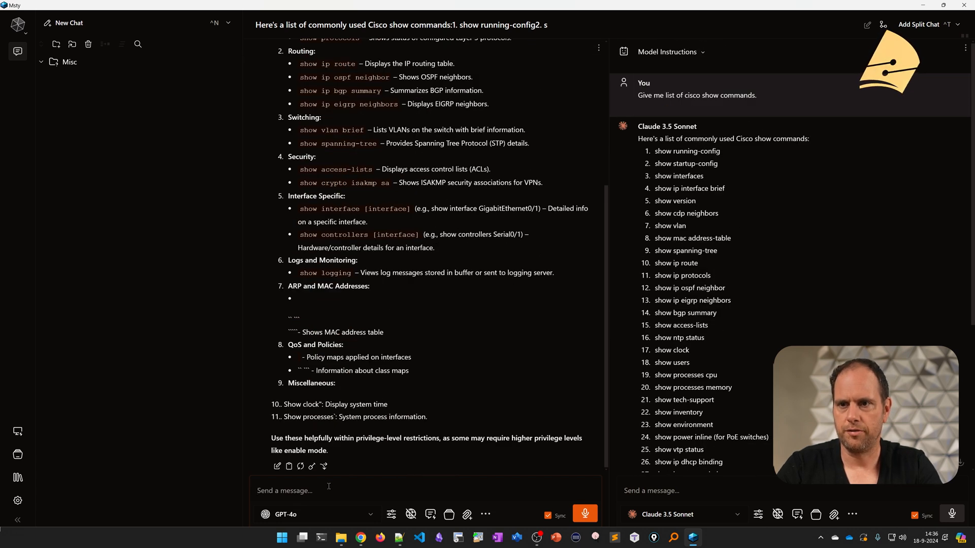
text(Give me )
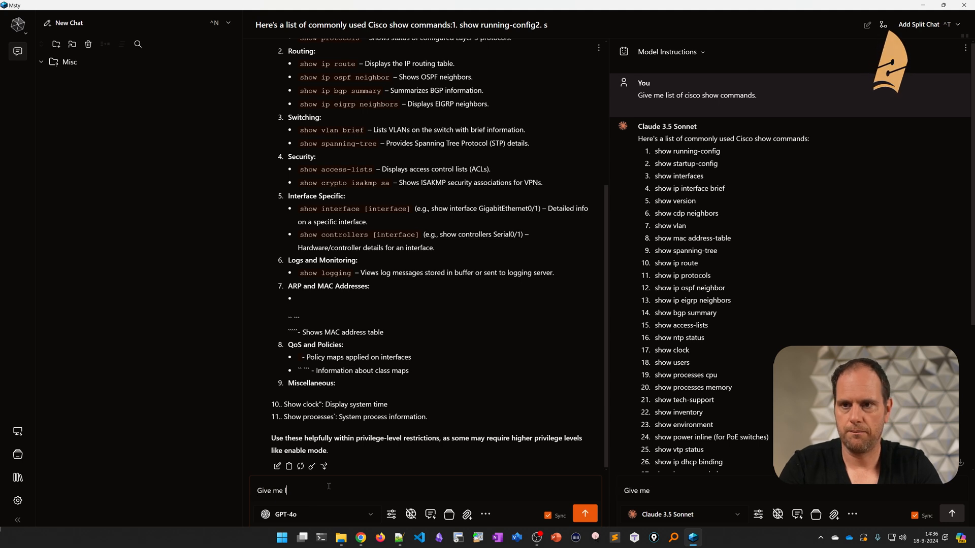
text(list of Cisco OS)
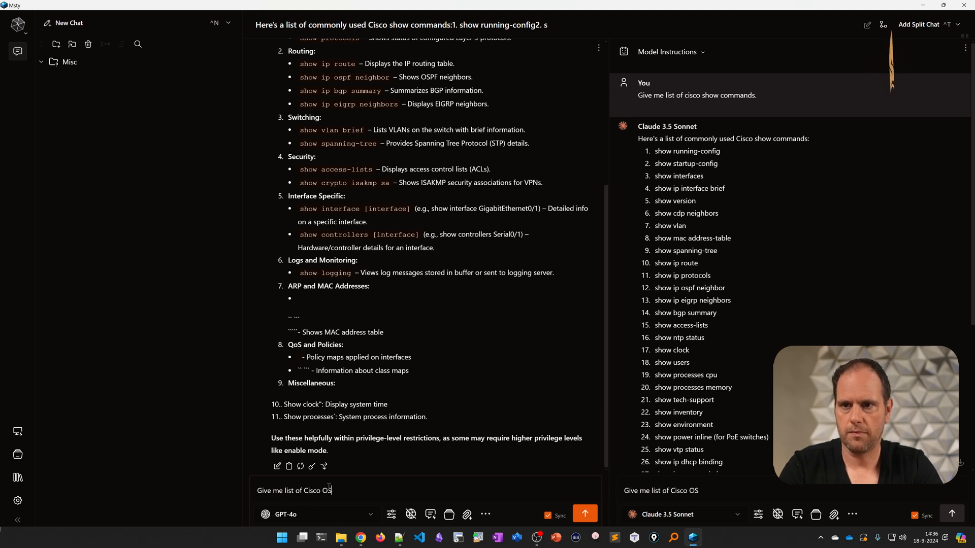
text(PF commands)
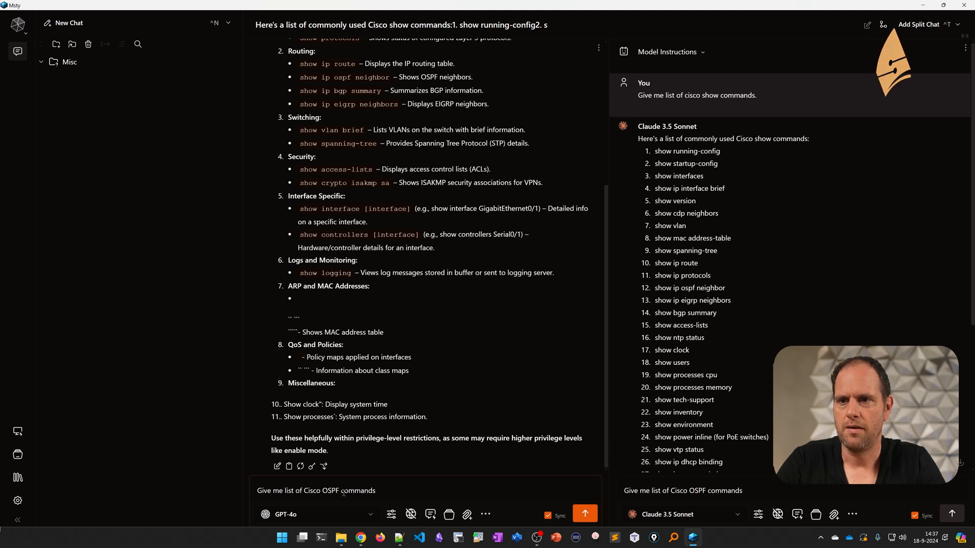
Send 'Give me list of Cisco OSPF commands' to both models, then start a new split chat.
key(Return)
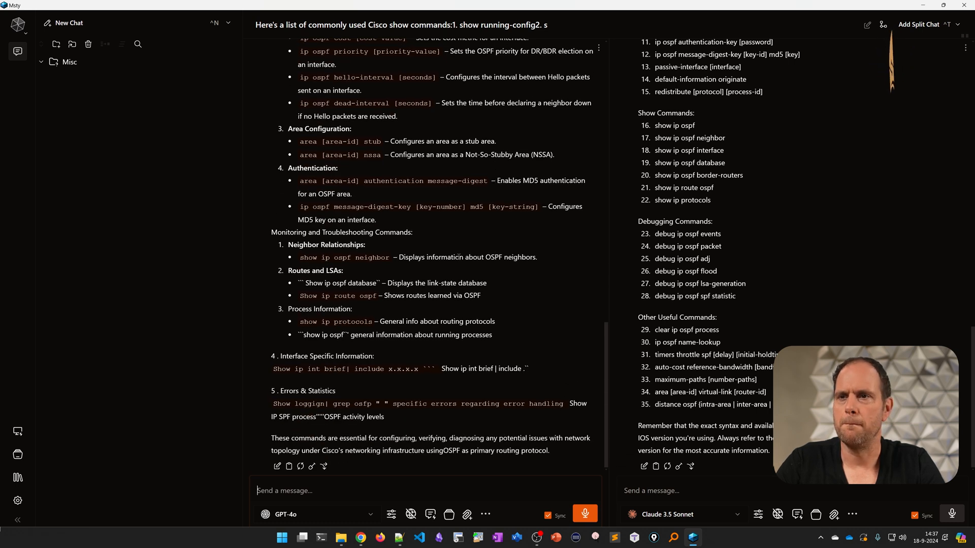
scroll(426, 229, up, 5)
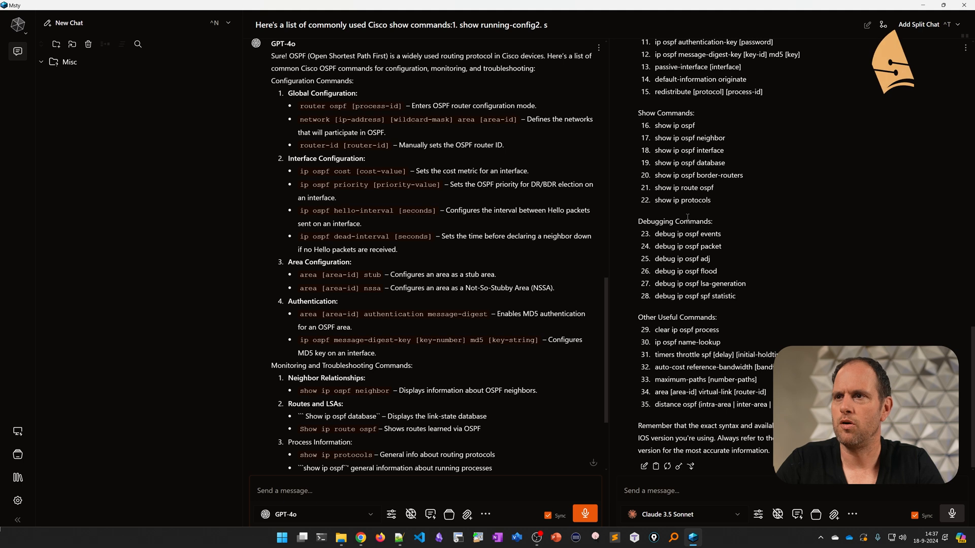
scroll(426, 229, up, 2)
scroll(427, 229, up, 2)
scroll(427, 229, down, 1)
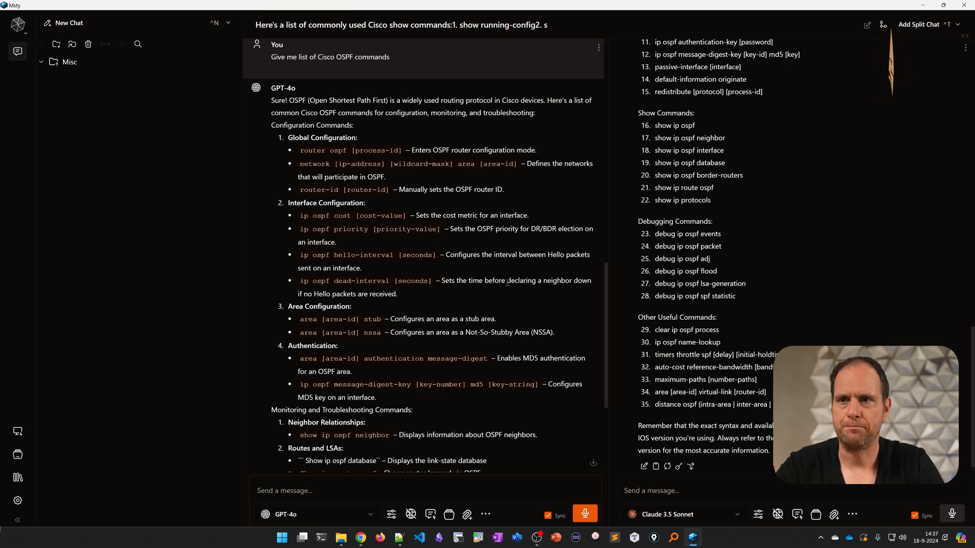
scroll(496, 285, up, 2)
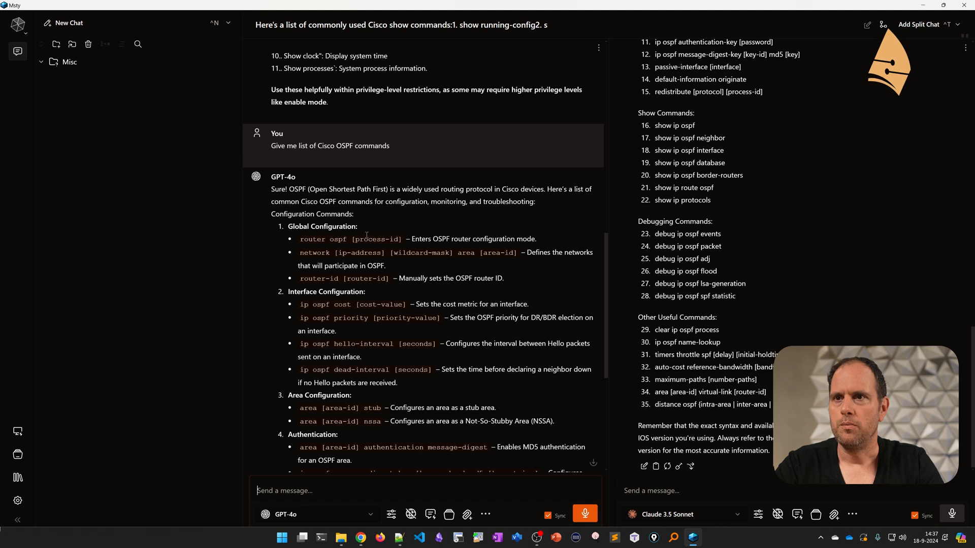
scroll(699, 241, up, 5)
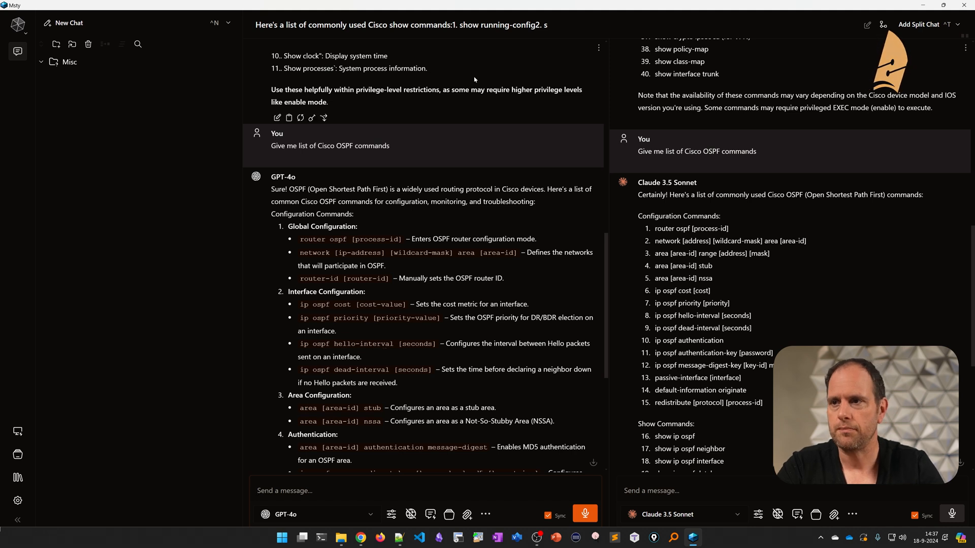
click(69, 23)
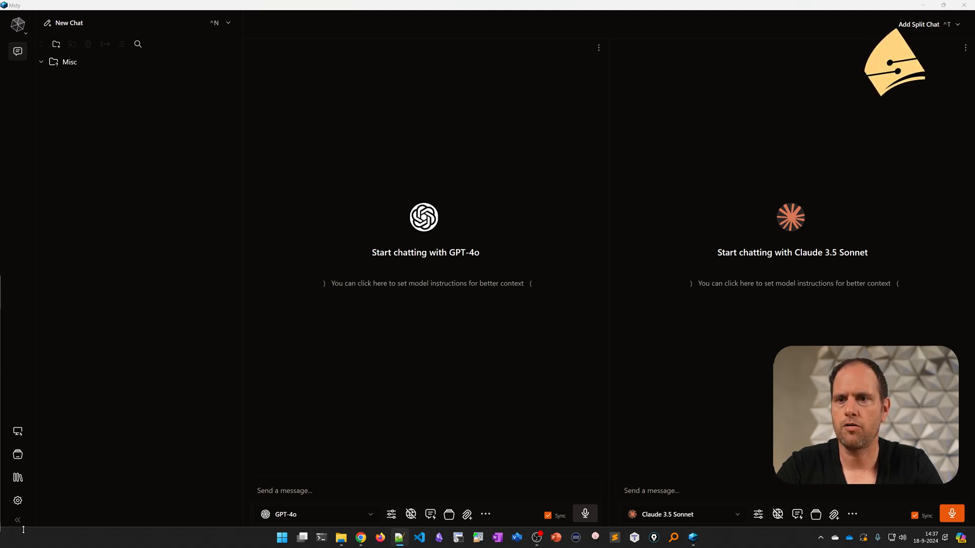
Ask both models 'What is wrong here?' with the pasted OSPF hello debug output below.
click(312, 490)
text(What is wrong here?)
key(shift+Return)
key(shift+Return)
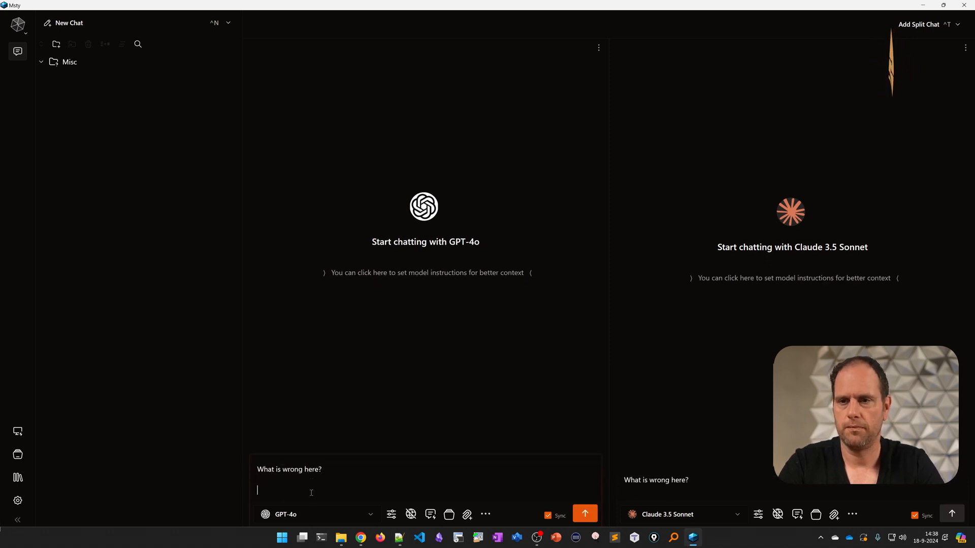
text(R1#debug ip ospf hello OSPF hello events debugging is on R1# OSPF: Send hello to 224.0.0.5 area 0 on FastEthernet0/0 from 192.168.12.1 OSPF: Rcv hello from 192.168.12.2 area 0 from FastEthernet0/0 192.168.12.2 OSPF: Mismatched hello parameters from 192.168.12.2 OSPF: Dead R 11 C 24, Hello R 10 C 6 Mask R 255.255.255.0 C 255.255.255.0)
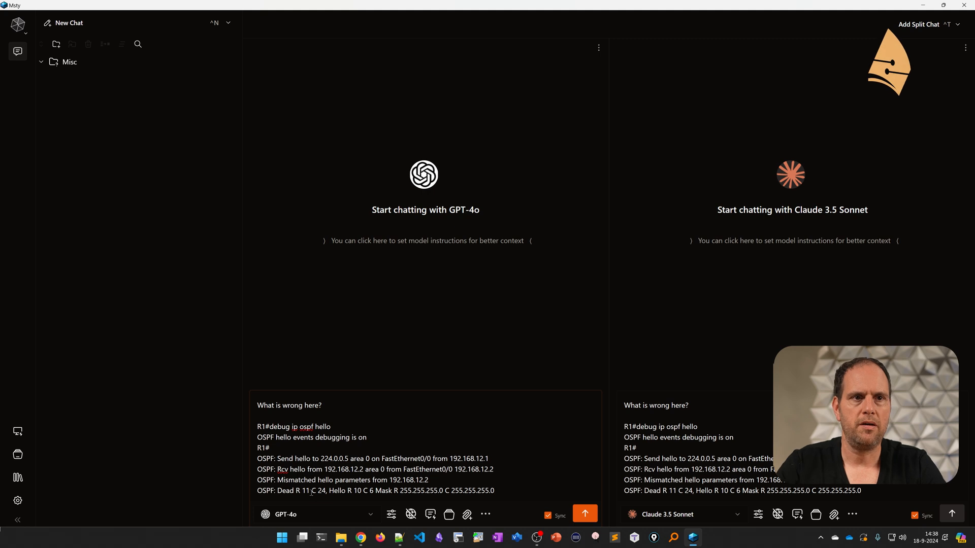
key(Return)
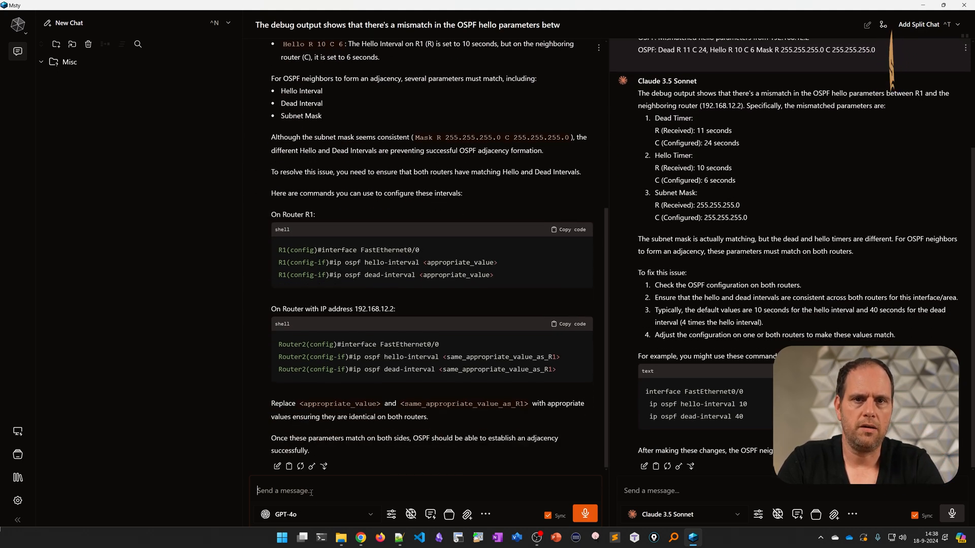
Highlight GPT-4o's mismatched timer and subnet mask breakdown and the original debug question while reviewing.
click(311, 491)
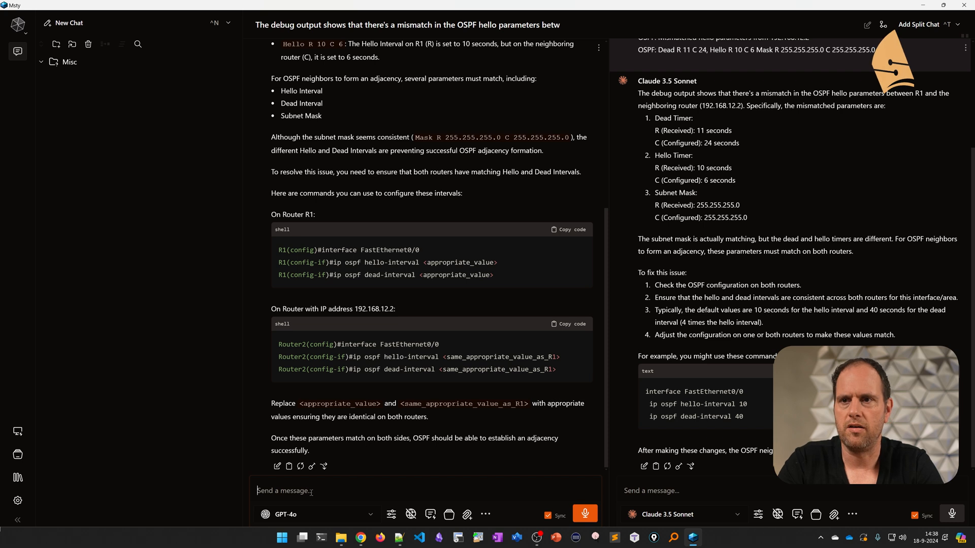
scroll(495, 301, up, 5)
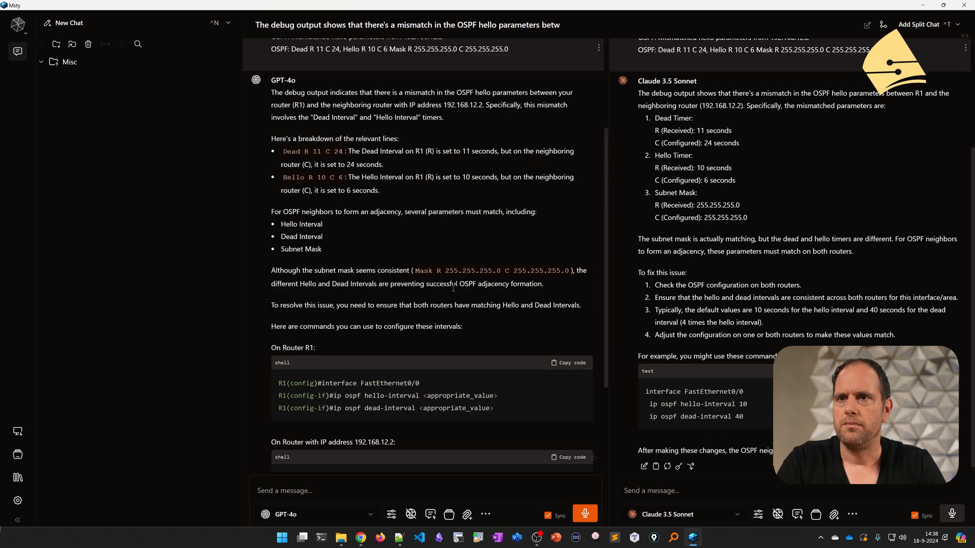
scroll(451, 295, up, 5)
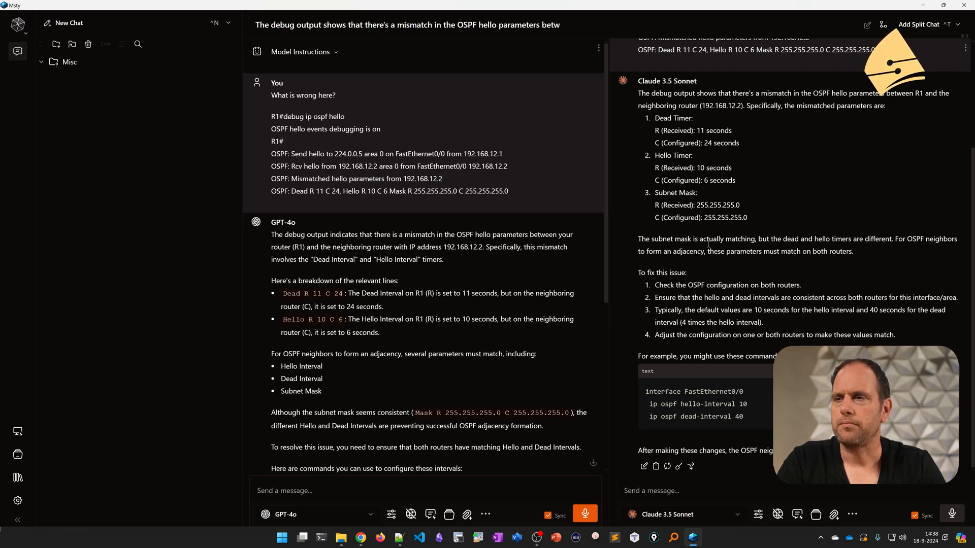
scroll(709, 248, up, 5)
scroll(715, 287, down, 4)
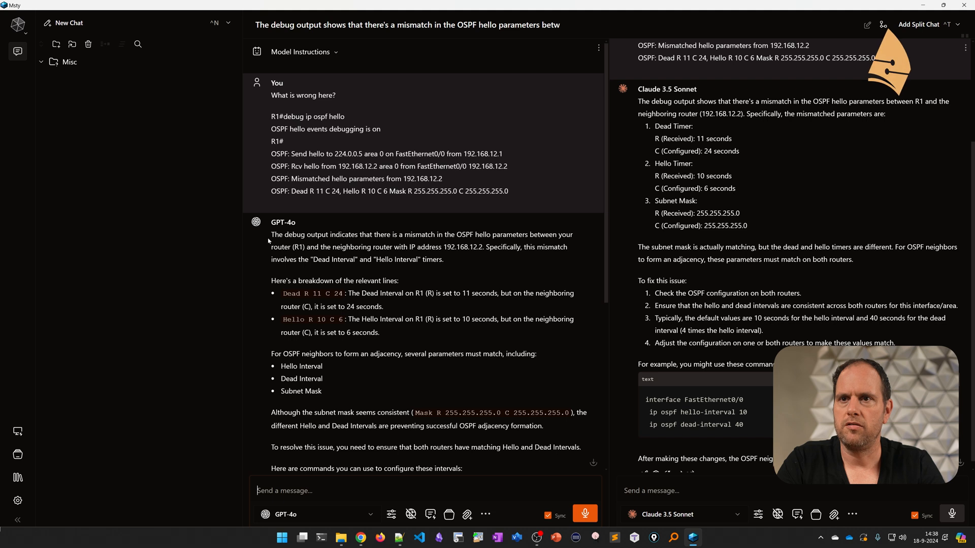
drag(272, 235, 445, 235)
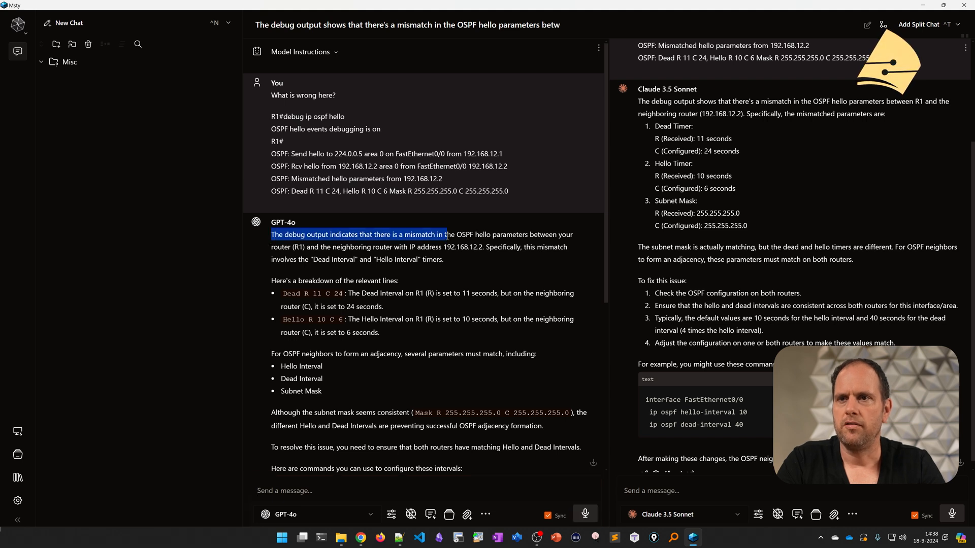
click(493, 233)
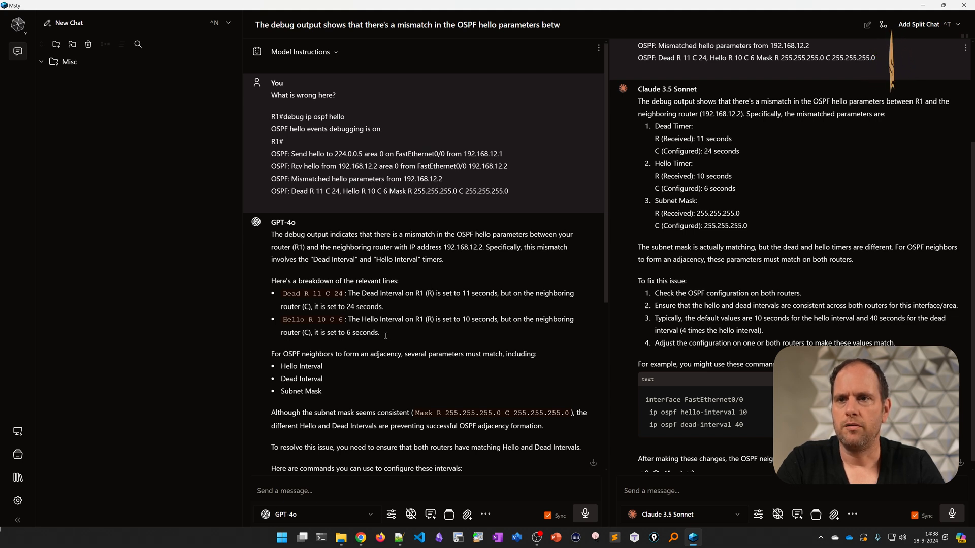
drag(381, 333, 271, 283)
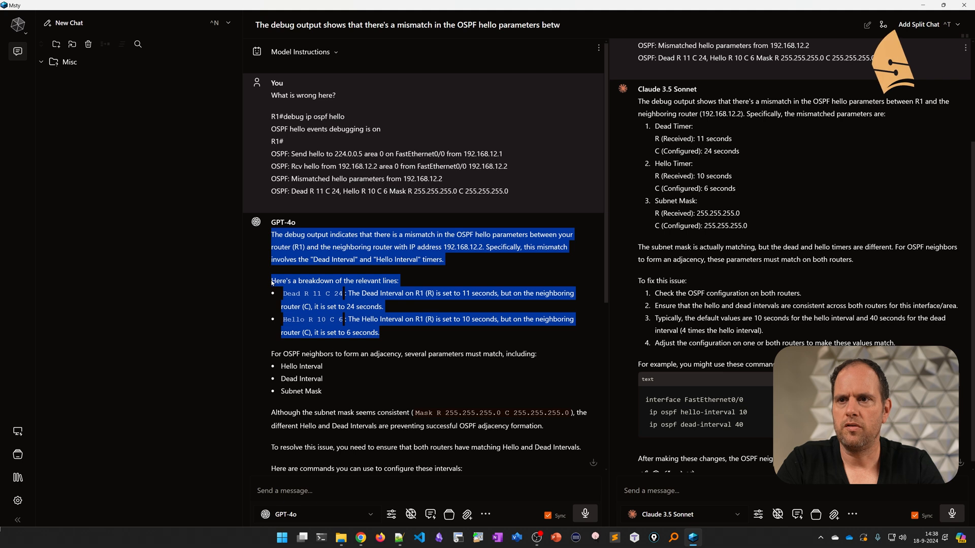
scroll(392, 378, down, 2)
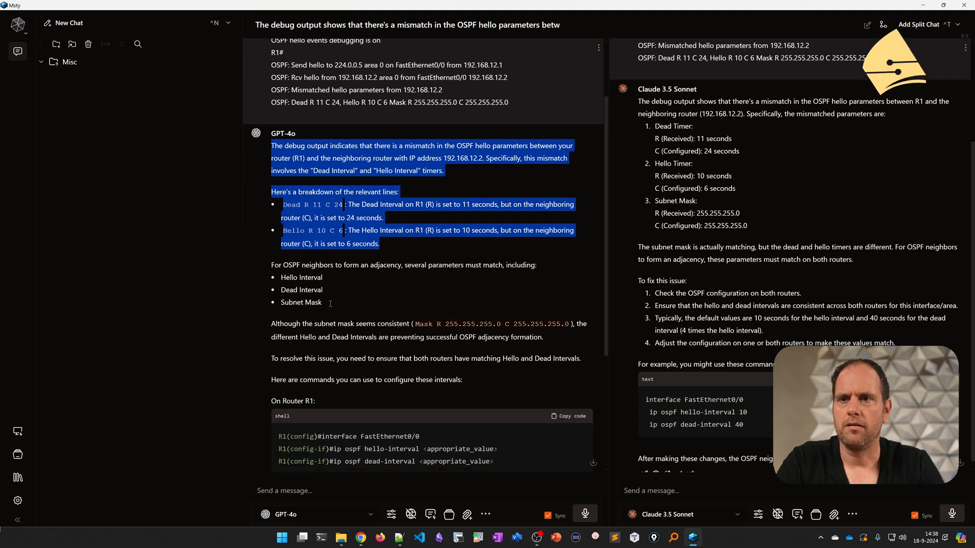
drag(324, 303, 271, 264)
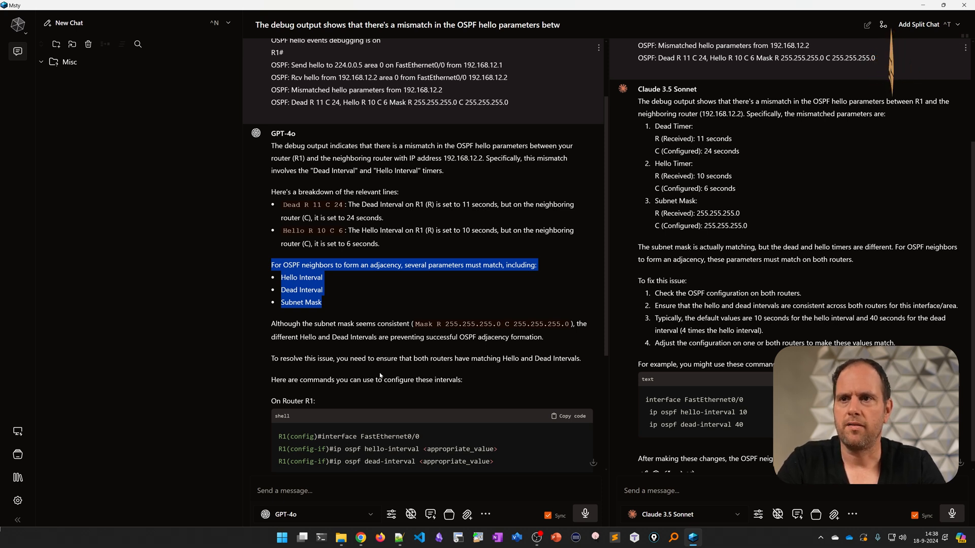
drag(543, 323, 575, 324)
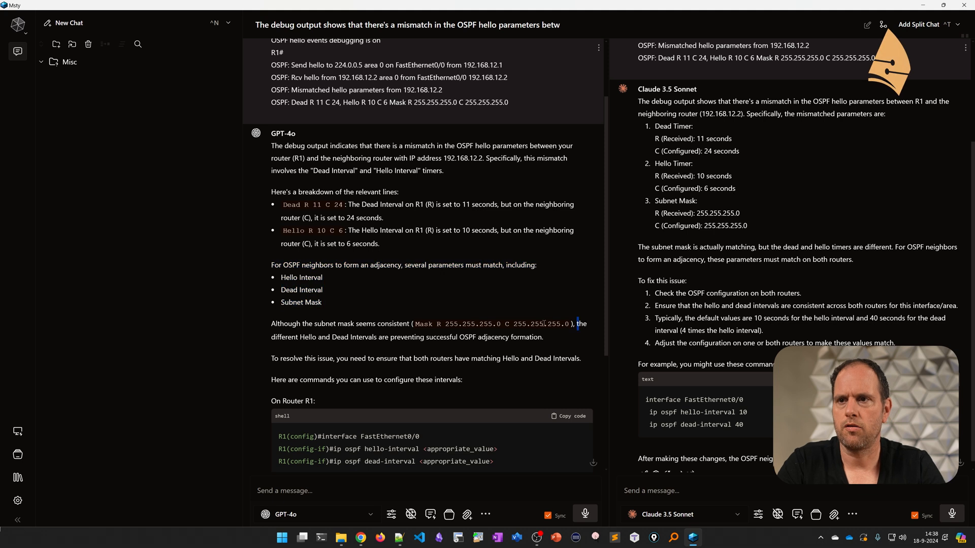
drag(488, 324, 402, 324)
scroll(385, 375, down, 3)
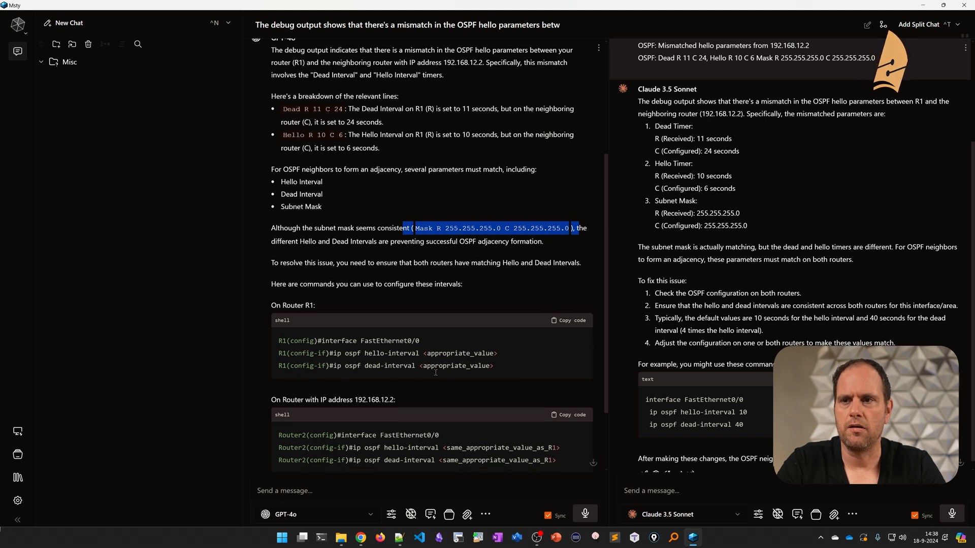
scroll(421, 369, down, 2)
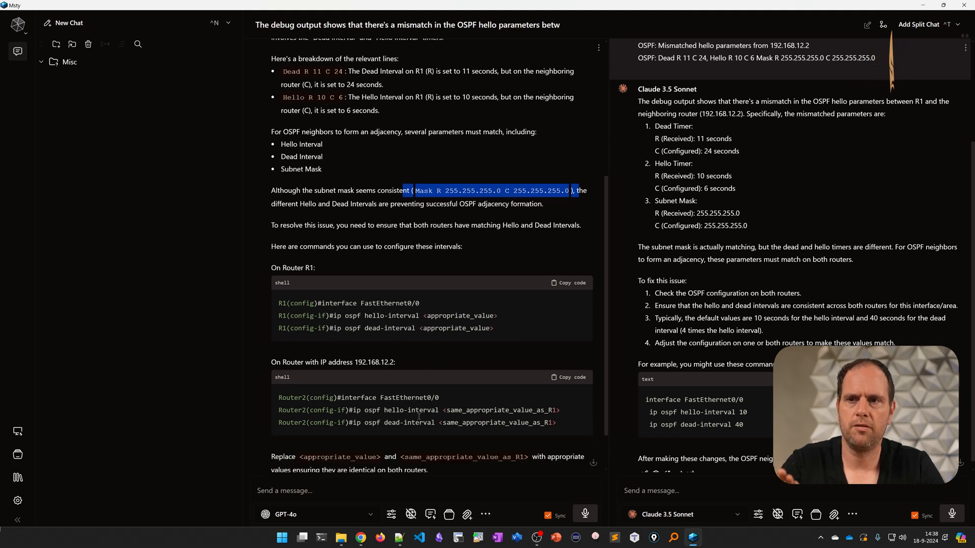
scroll(421, 369, down, 2)
scroll(750, 289, up, 2)
scroll(709, 229, up, 2)
scroll(678, 183, down, 2)
scroll(707, 167, down, 2)
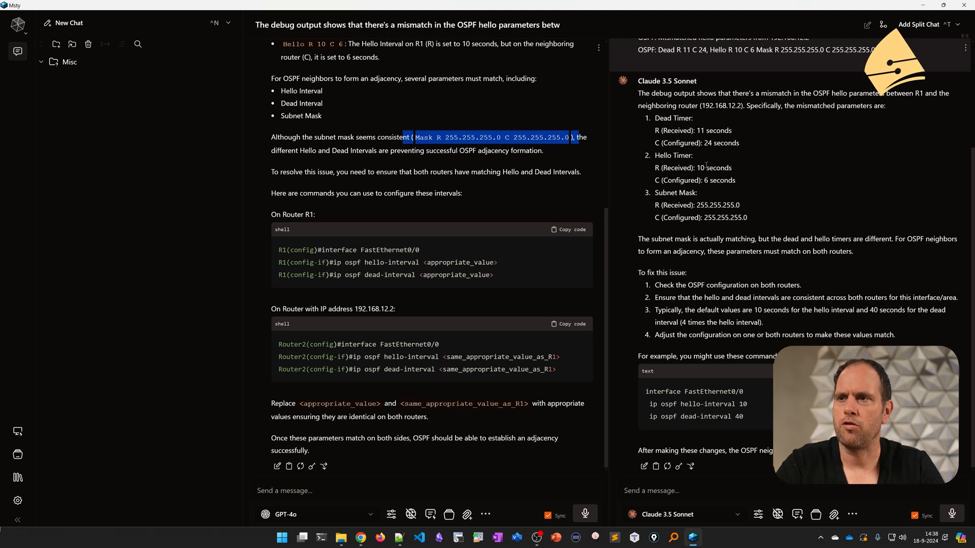
click(468, 194)
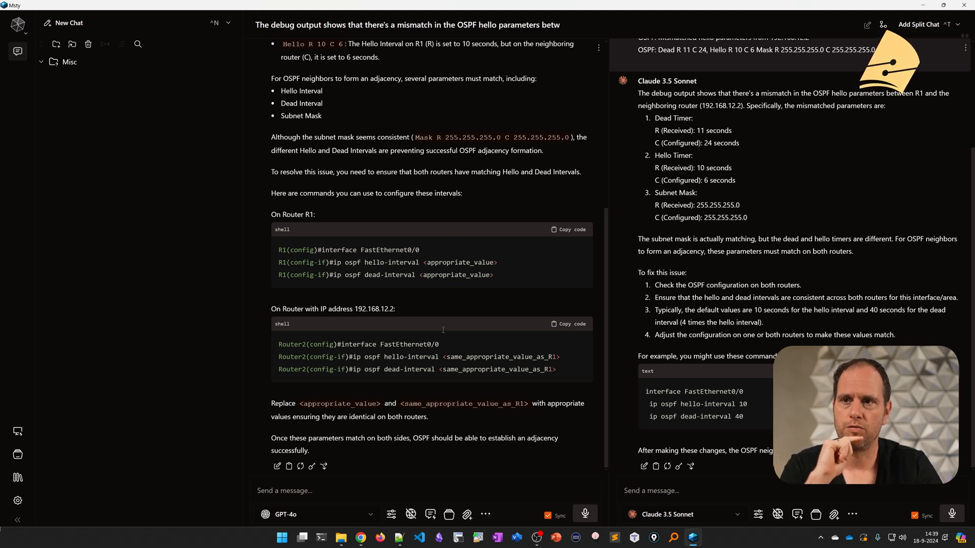
scroll(442, 329, up, 8)
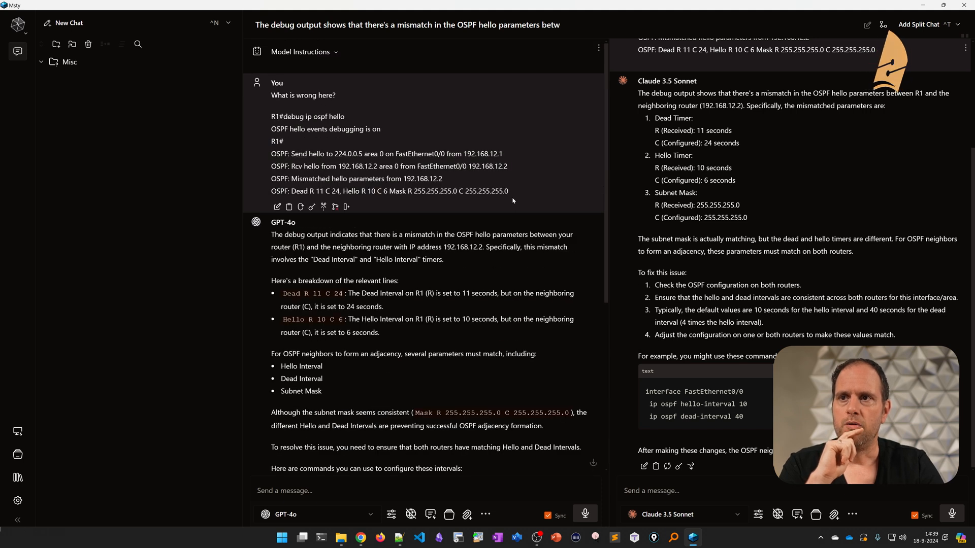
drag(511, 191, 270, 94)
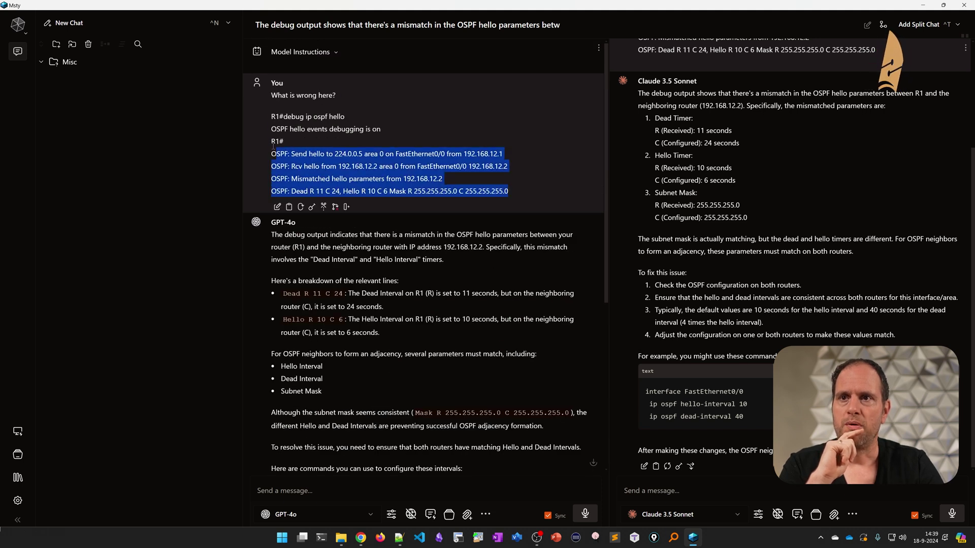
click(448, 176)
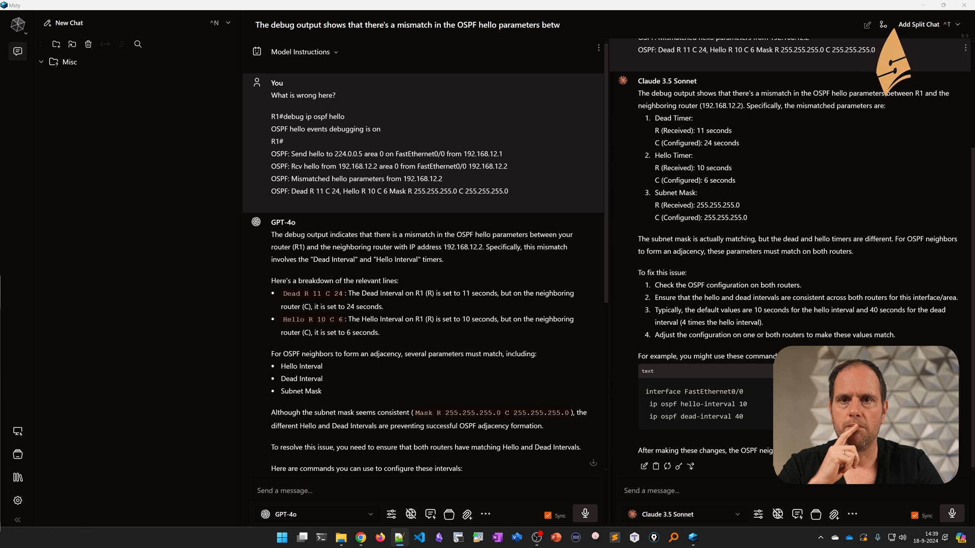
click(69, 23)
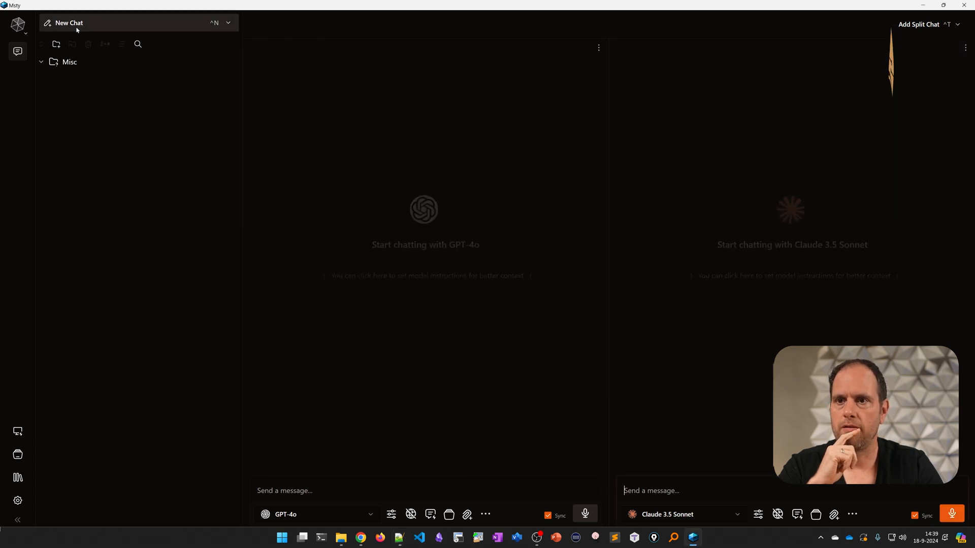
click(340, 490)
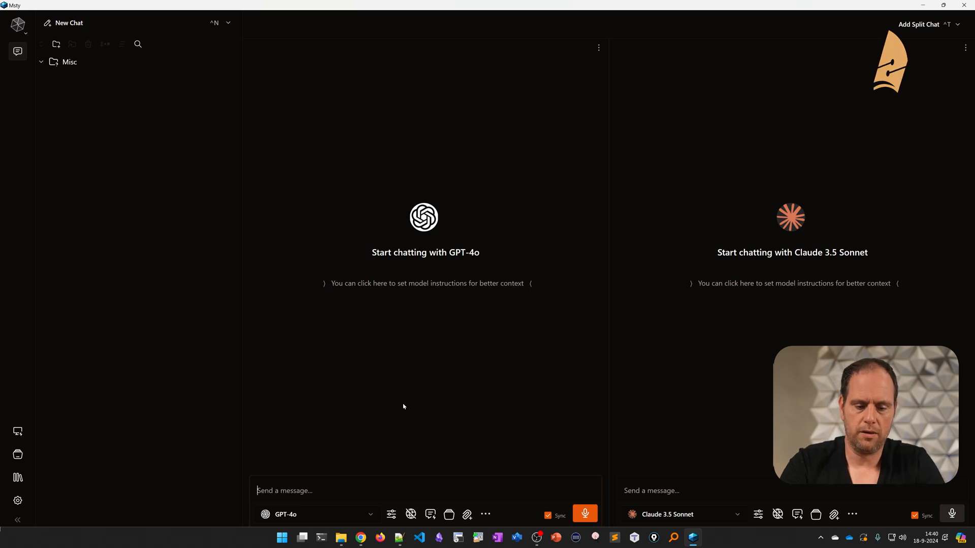
text(LiExplain)
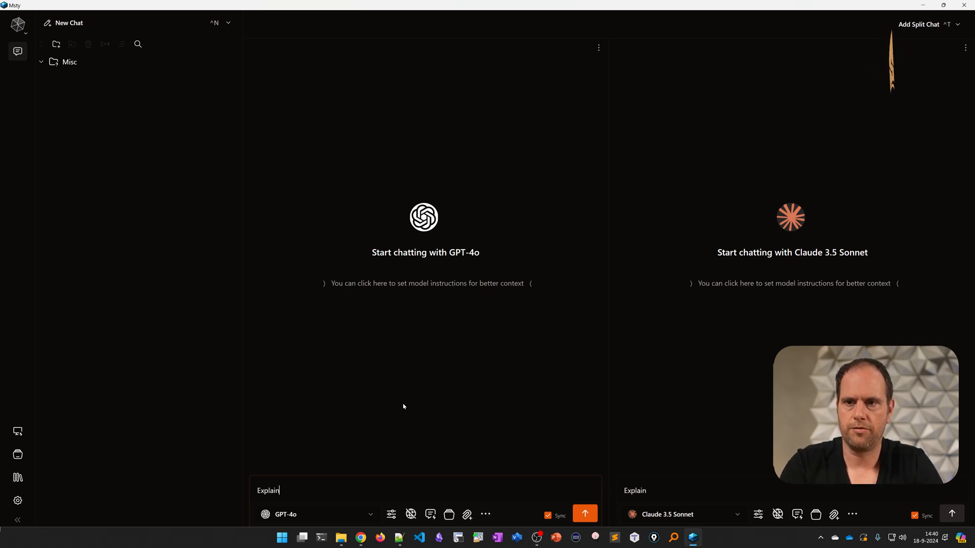
text( OSPF to me in a )
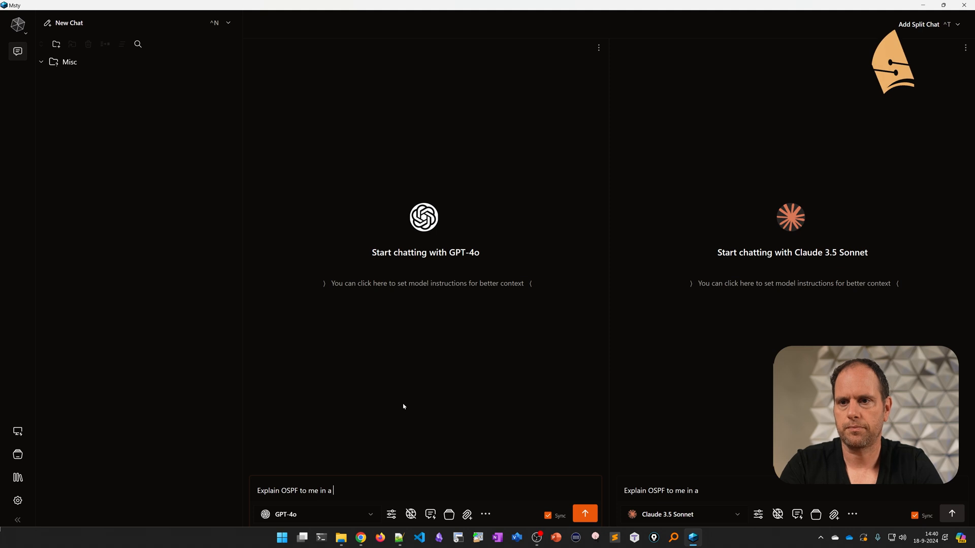
text(nutshell)
Send 'Explain OSPF to me in a nutshell' to both models.
key(Return)
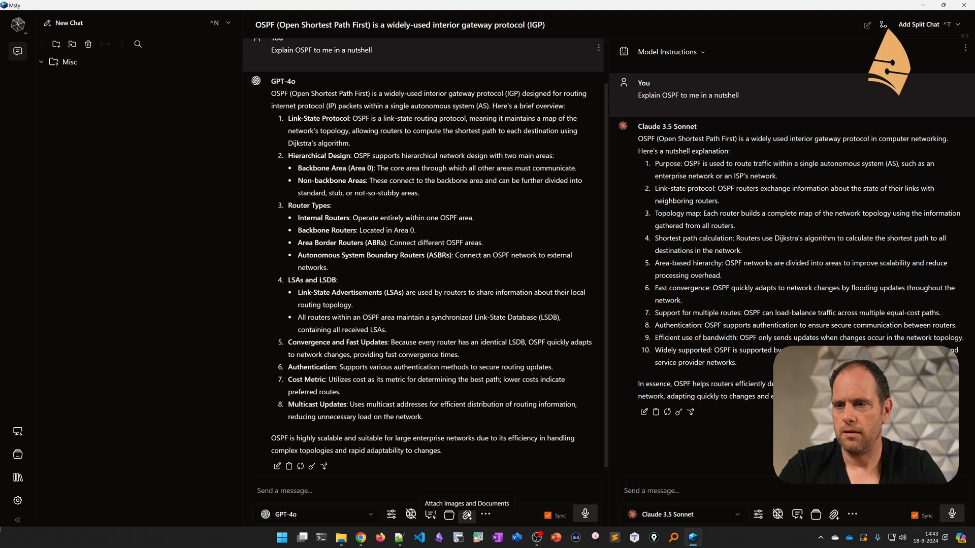
Attach the IP fabric for media PDF from Downloads to the GPT-4o chat.
click(467, 515)
click(435, 314)
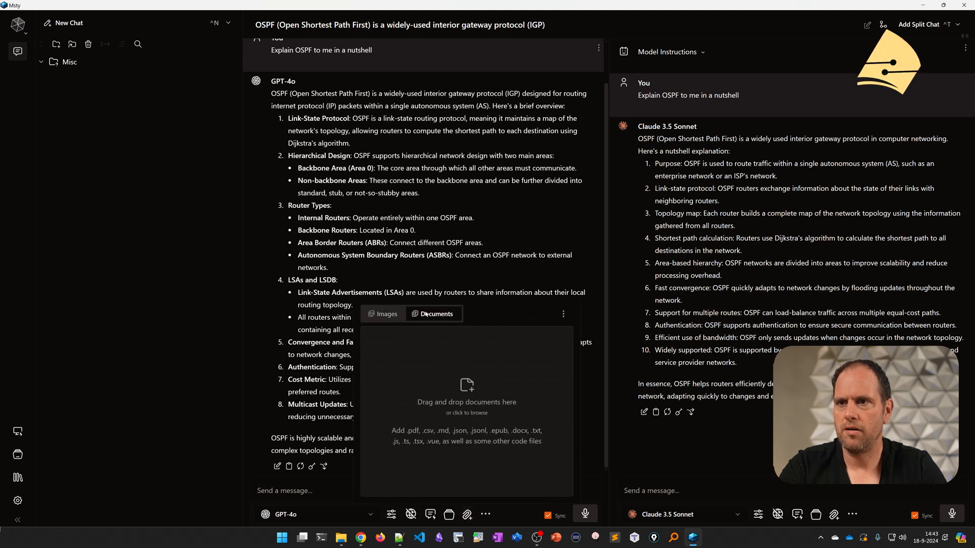
click(468, 389)
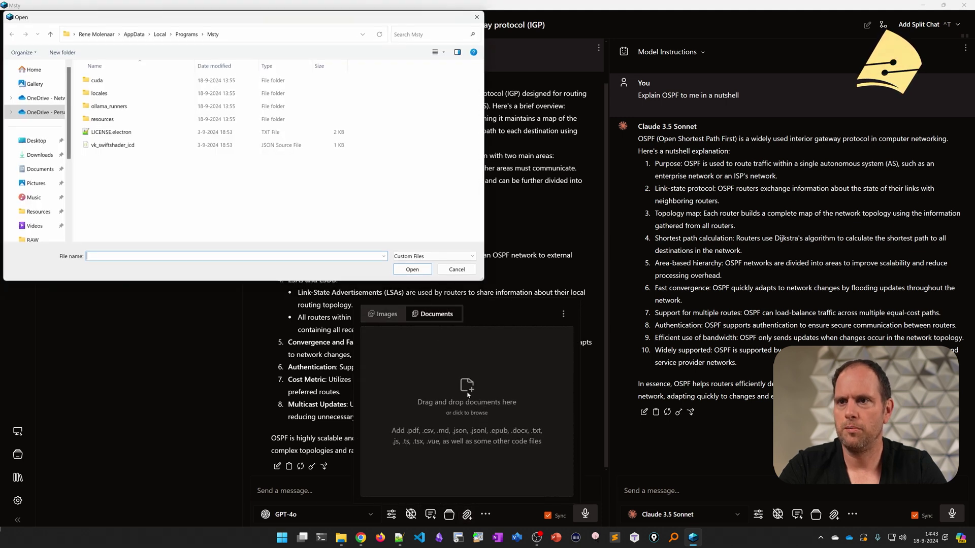
click(39, 154)
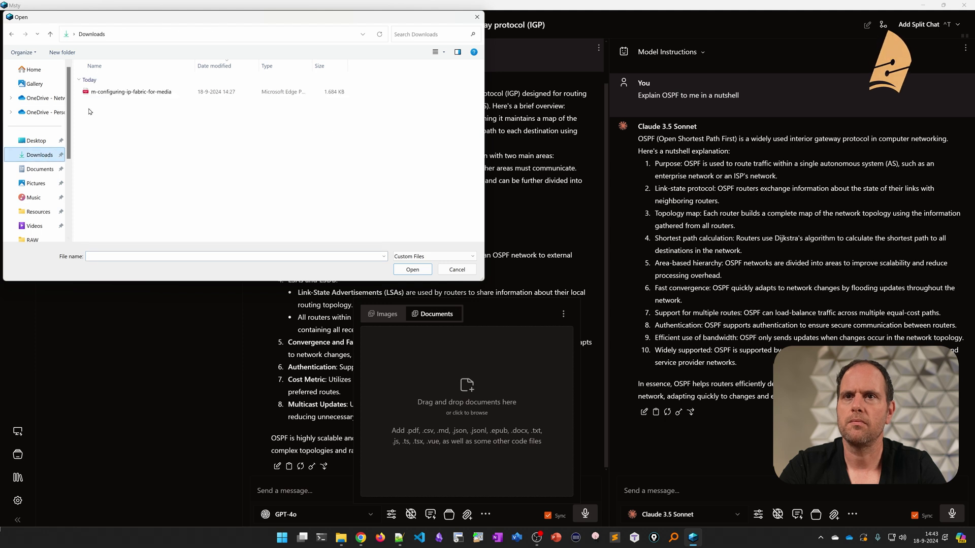
double_click(114, 98)
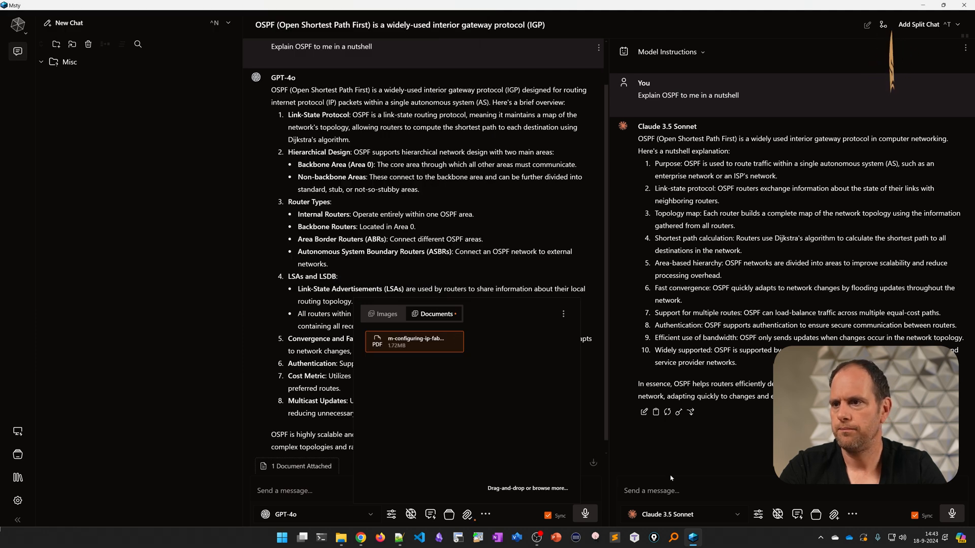
Attach the same IP fabric for media PDF to the Claude 3.5 Sonnet chat.
click(834, 515)
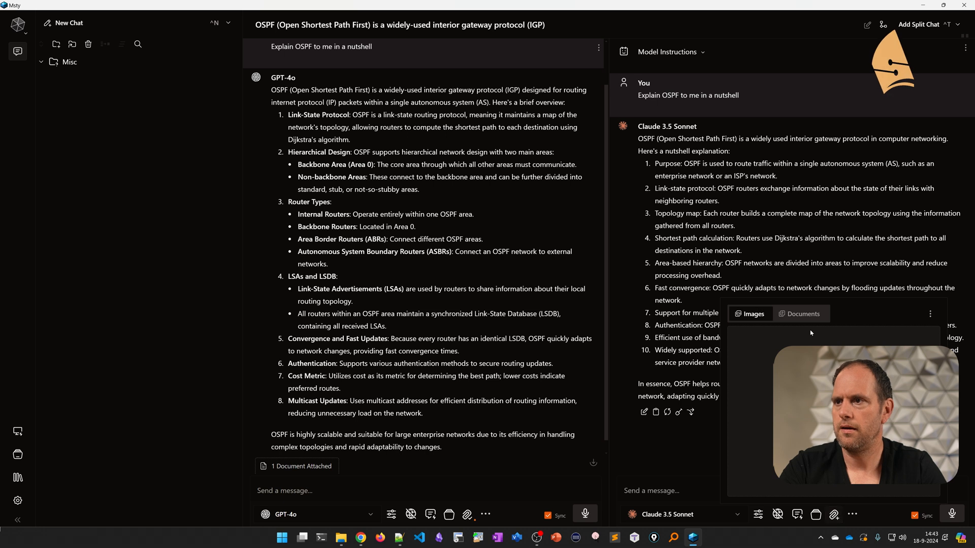
click(798, 313)
click(770, 434)
click(98, 90)
double_click(98, 89)
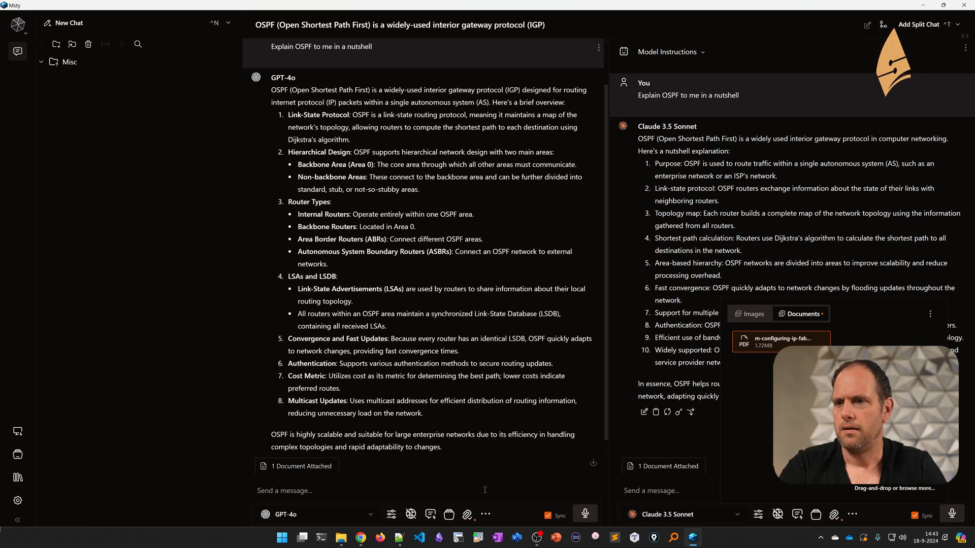
click(686, 437)
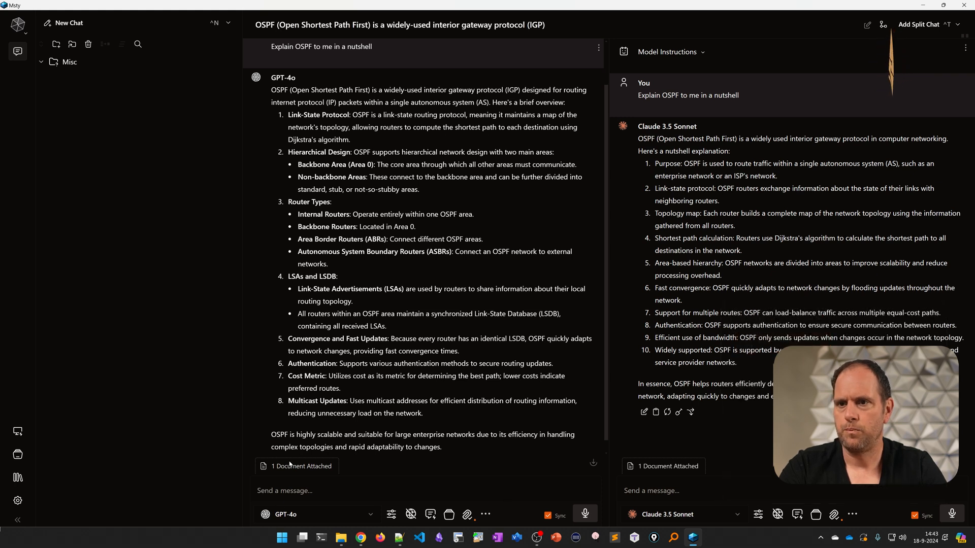
click(320, 490)
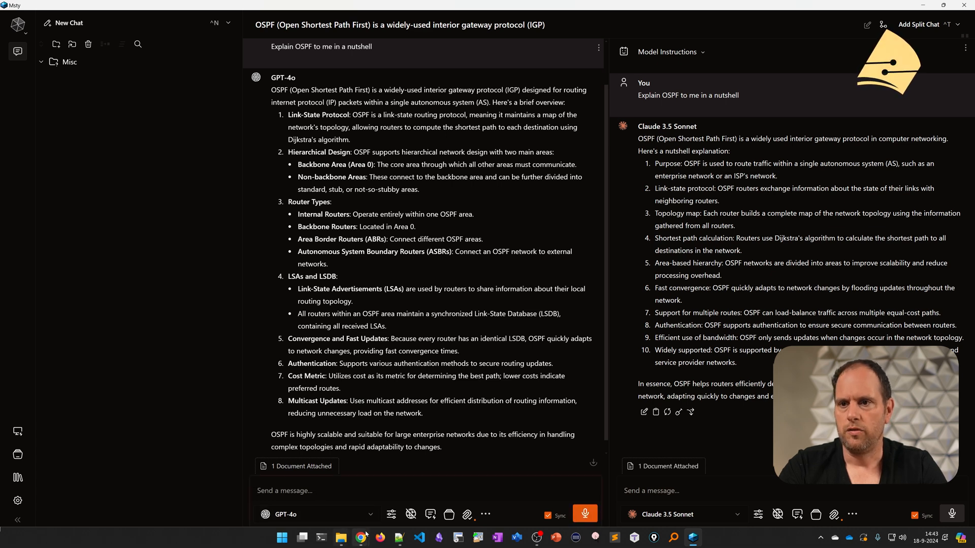
Copy the 'with -R line cards, configure these TCAM carving commands' phrase from the Cisco PDF.
mouse_move(360, 538)
click(406, 488)
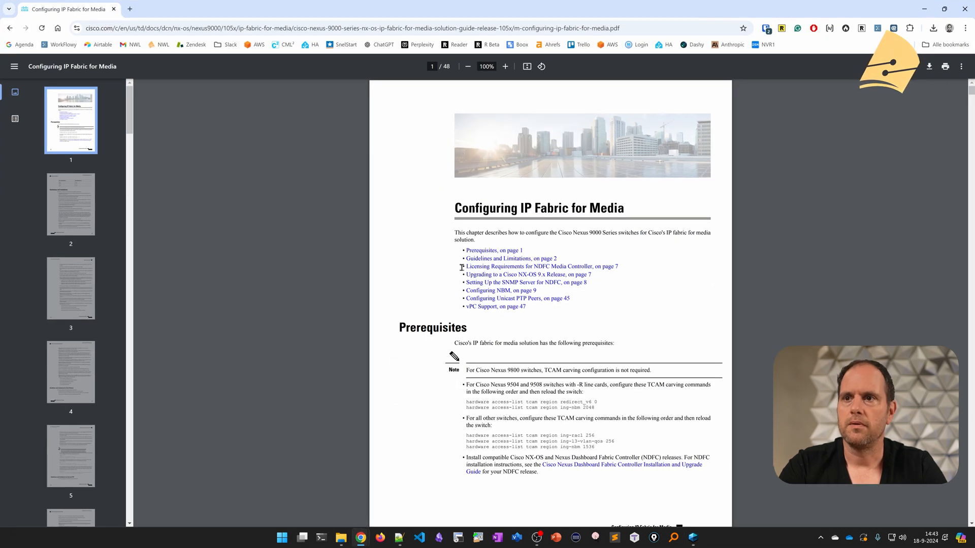
scroll(517, 305, down, 2)
ctrl+scroll(516, 234, up, 2)
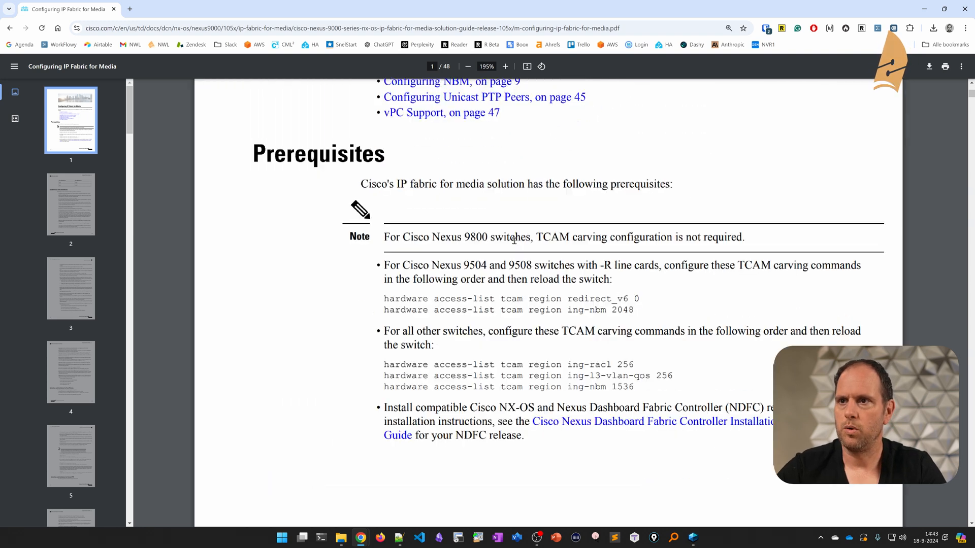
scroll(515, 234, up, 3)
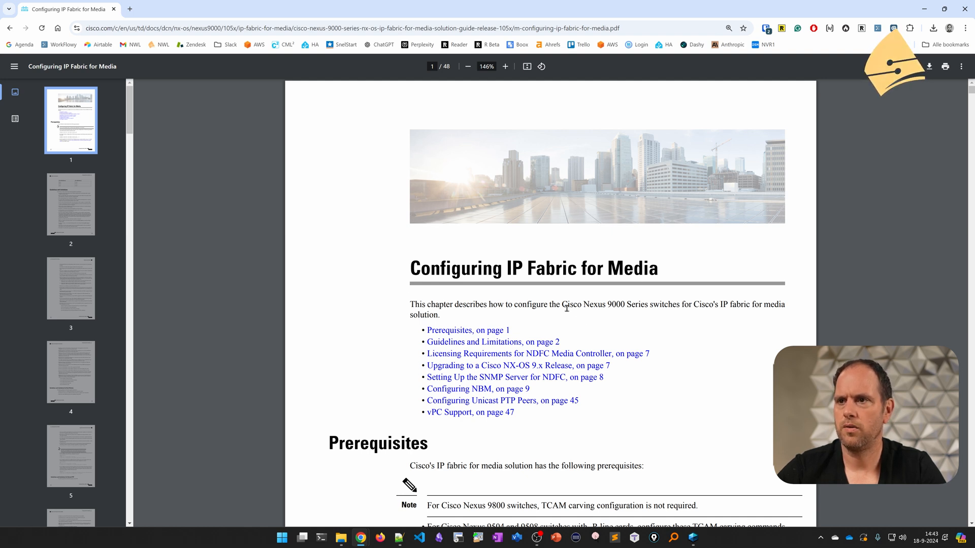
drag(562, 306, 689, 306)
scroll(629, 347, down, 3)
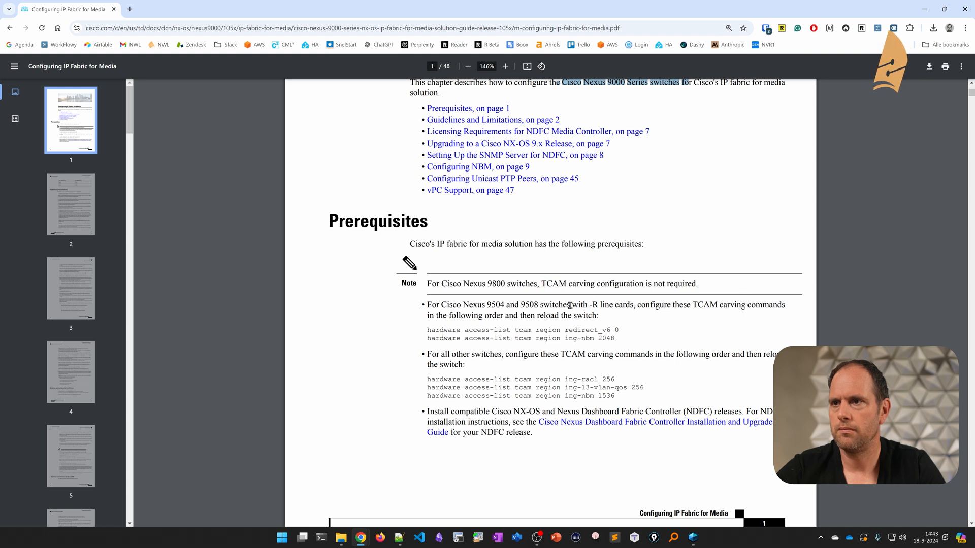
drag(572, 304, 784, 306)
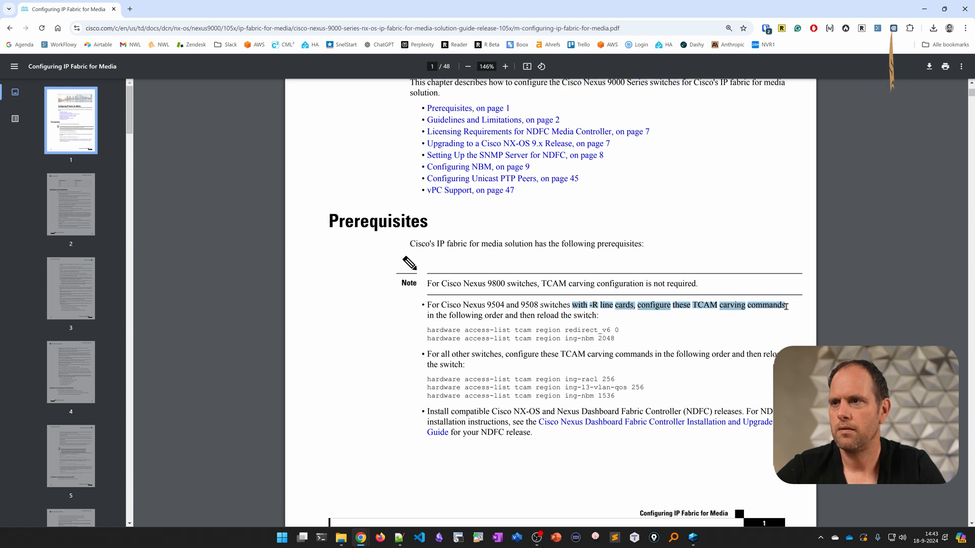
right_click(762, 308)
click(560, 315)
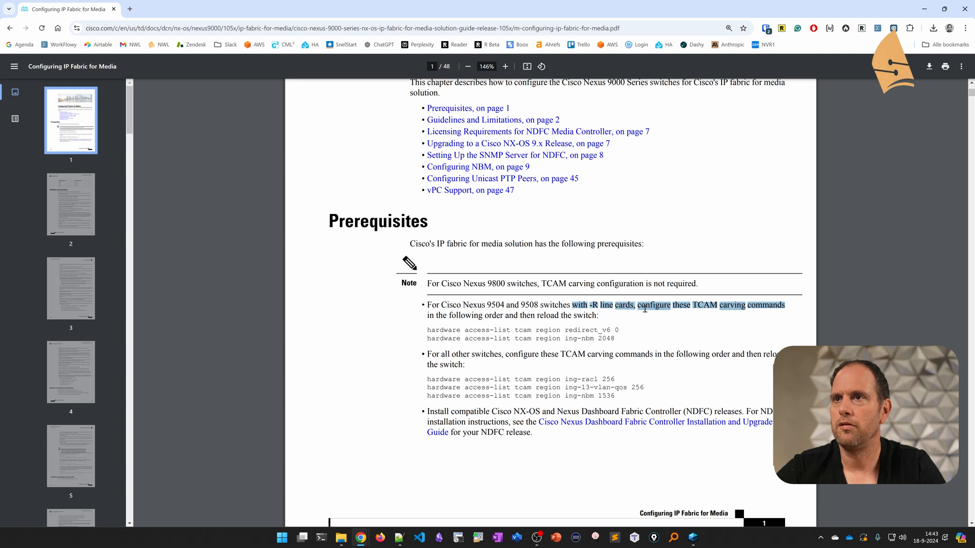
Paste the copied TCAM carving phrase into the Msty message on its own line.
click(924, 8)
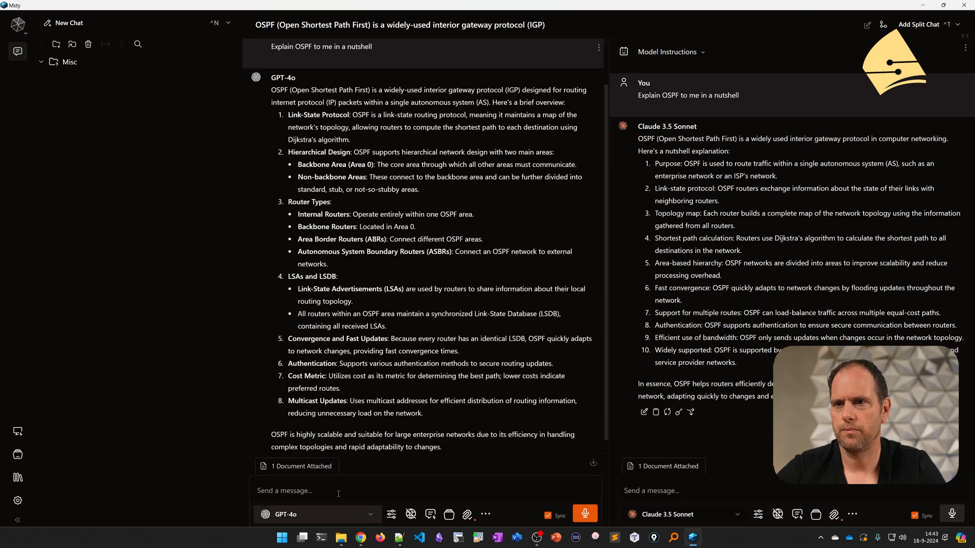
text(I uploaded a PDF)
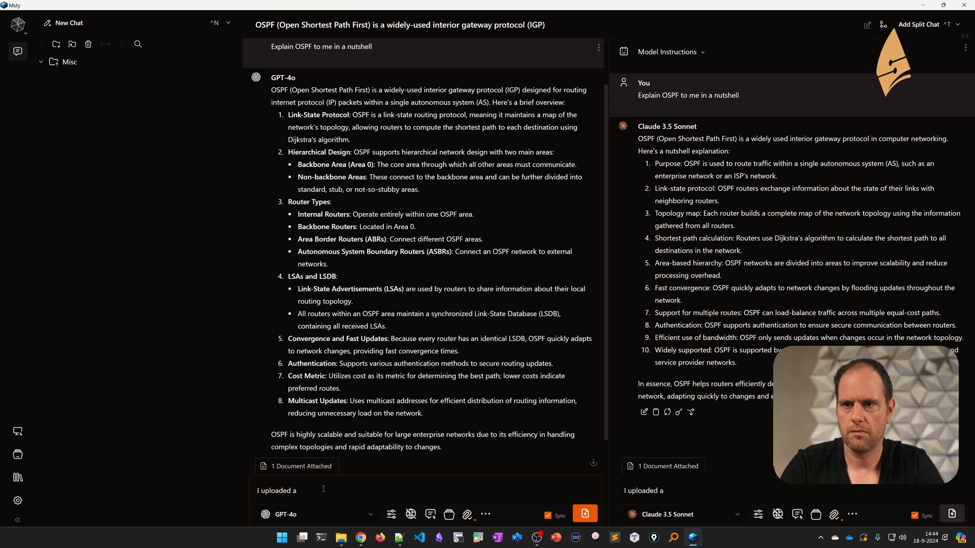
text(.)
key(shift+Return)
text(with -R line cards, configure these TCAM carving commands)
click(338, 470)
key(shift+Return)
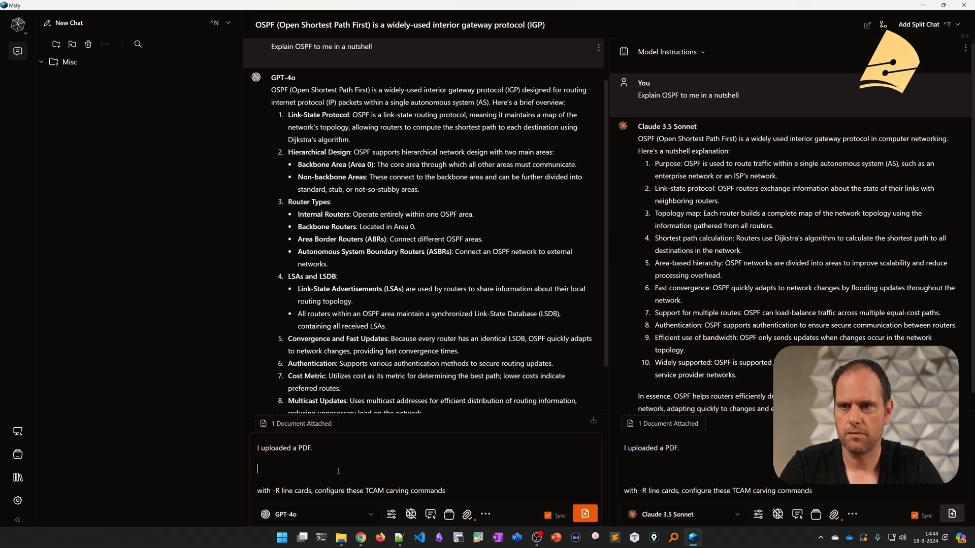
text(What TCA)
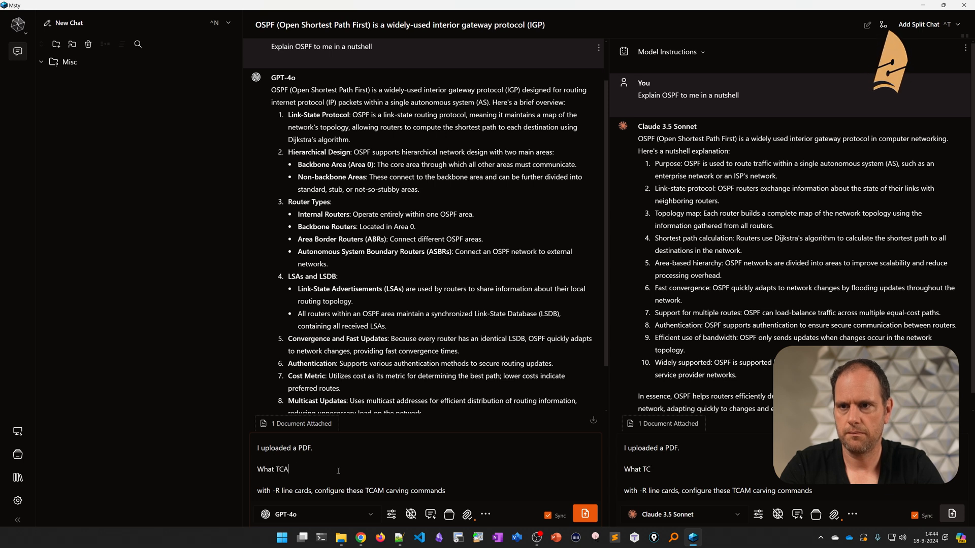
text(M carving commands can )
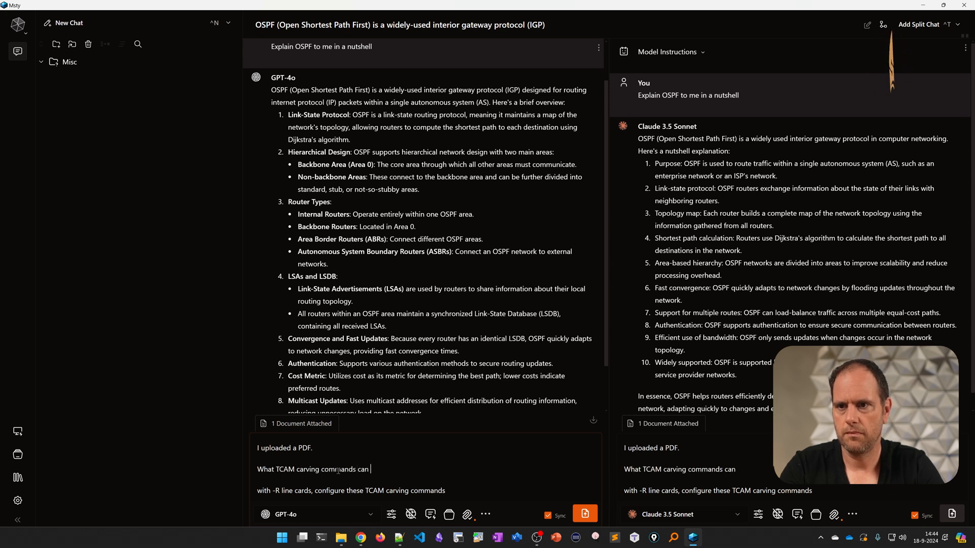
text(i use with R line )
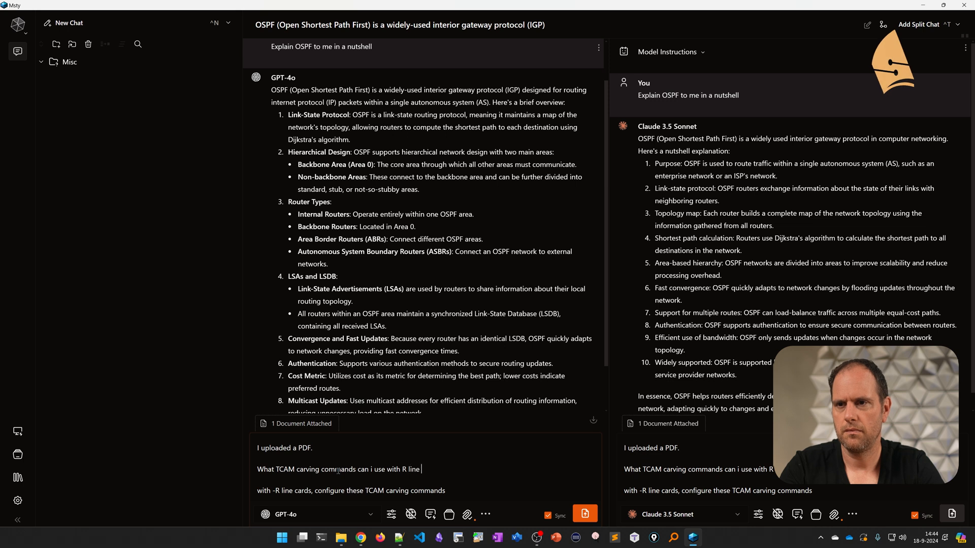
text(cards?)
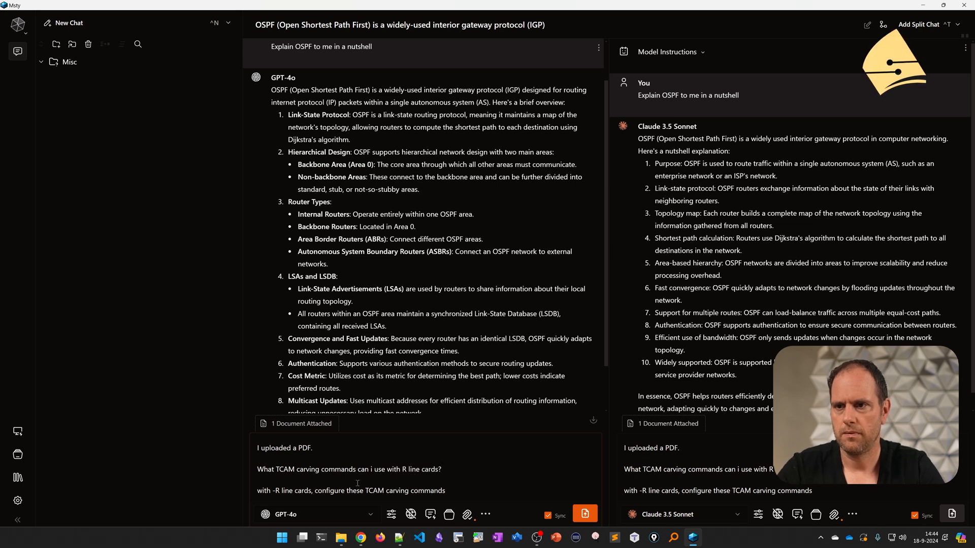
Delete the leftover 'with -R line cards…' sentence from the question.
drag(446, 491, 245, 492)
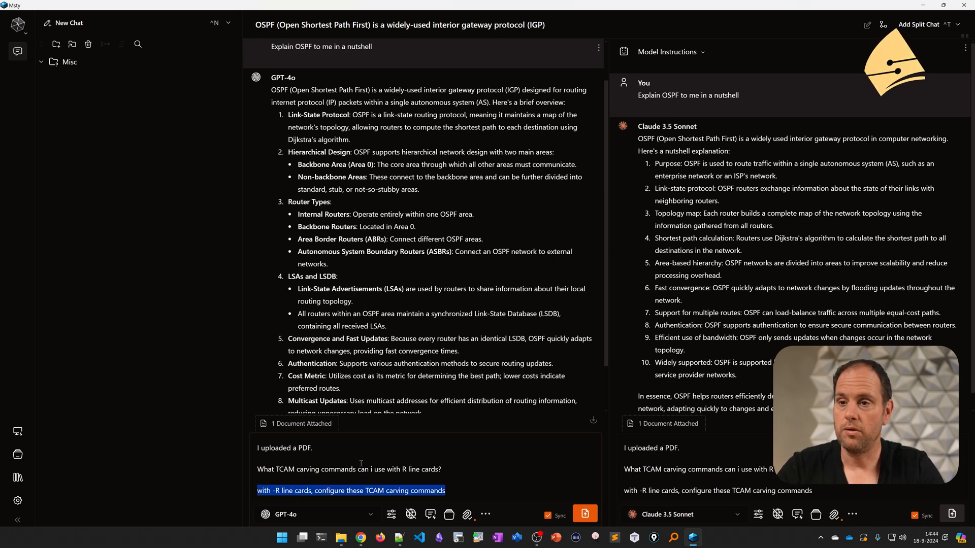
key(BackSpace)
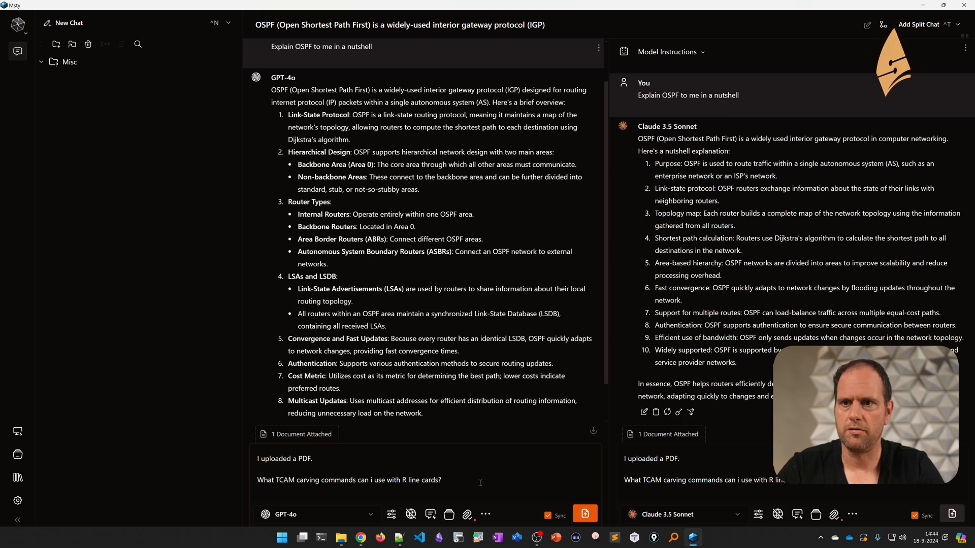
Send the question to both models and highlight the two hardware access-list commands in each answer.
key(Return)
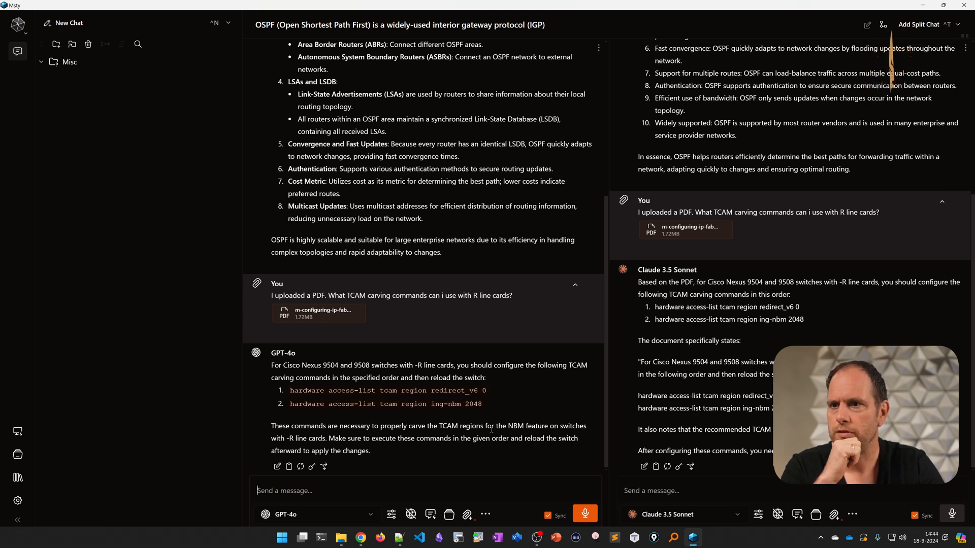
drag(484, 403, 292, 392)
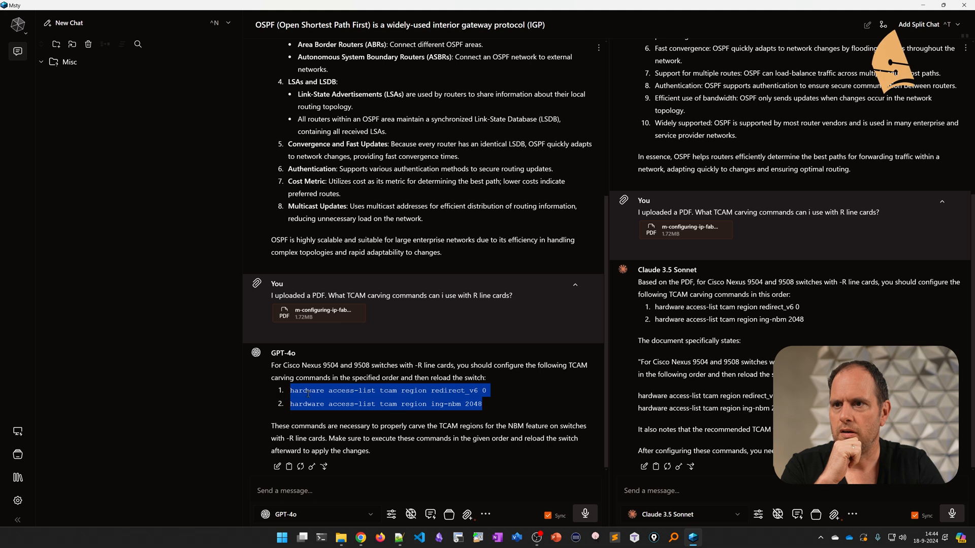
drag(828, 320, 646, 307)
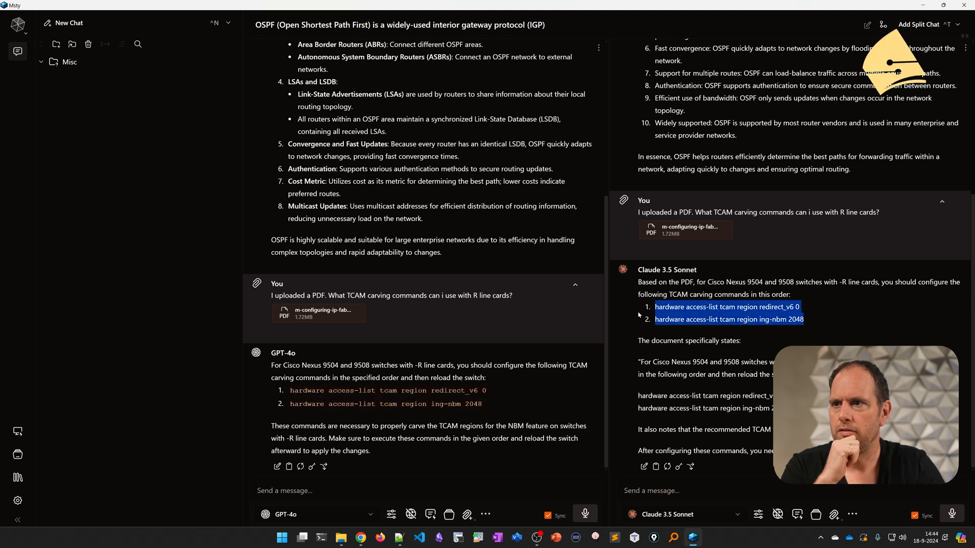
click(757, 373)
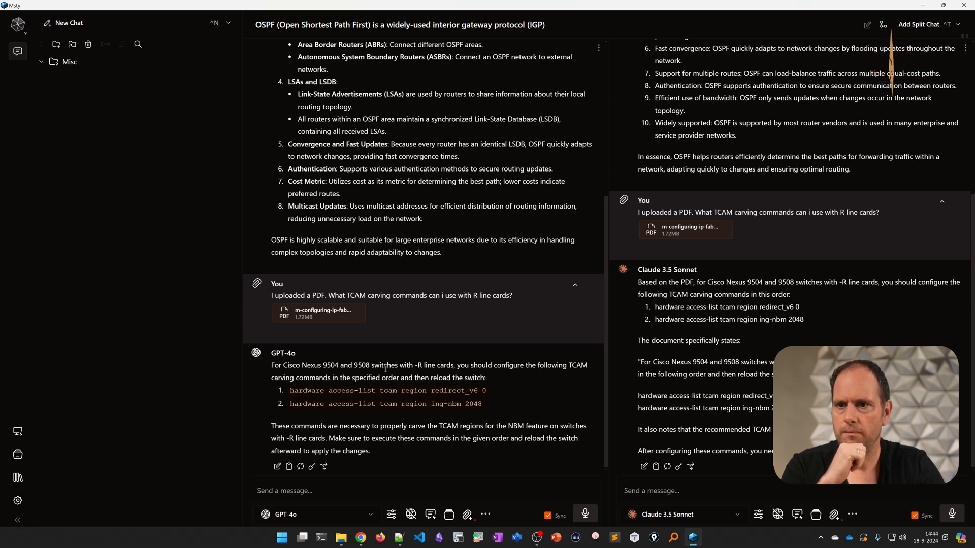
click(361, 538)
Confirm the two hardware access-list commands in the Cisco PDF, then minimize Chrome.
click(403, 487)
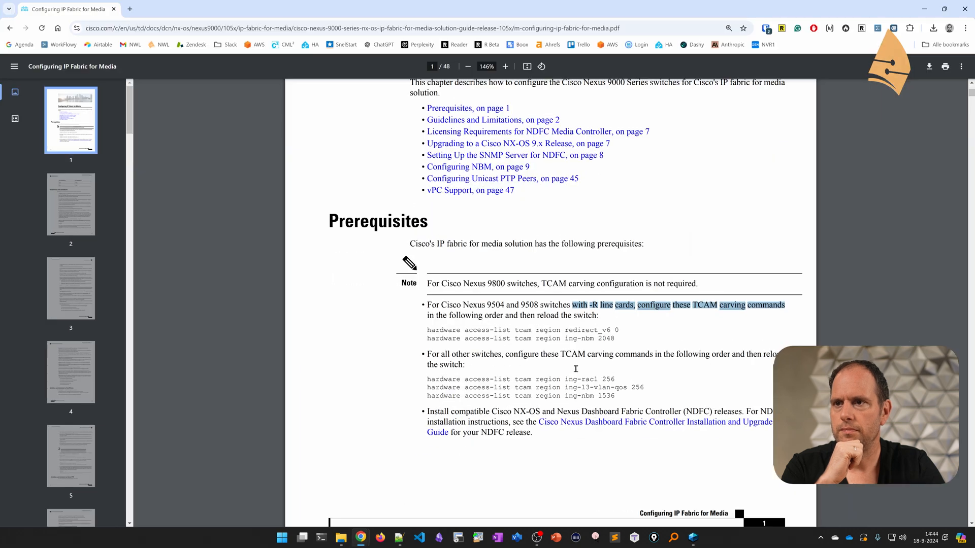
click(625, 340)
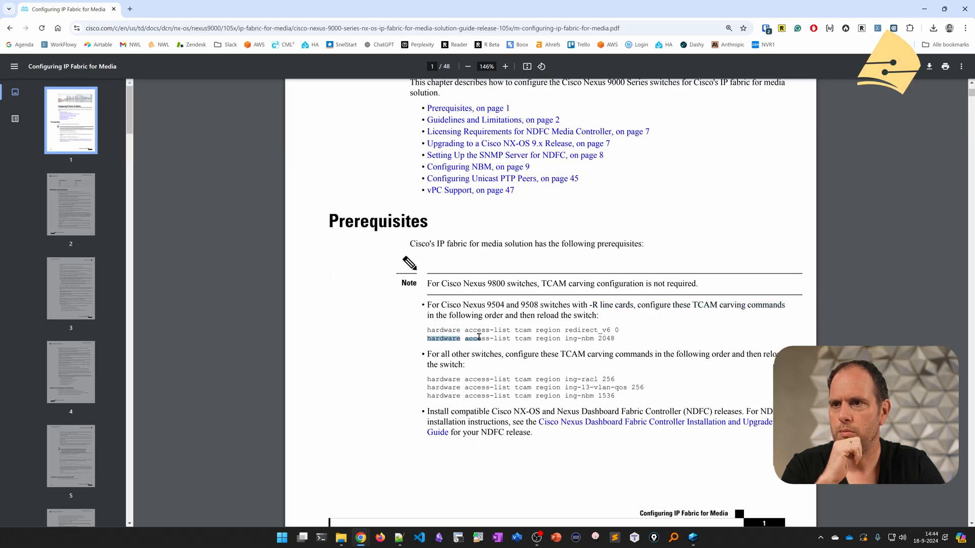
mouse_move(621, 331)
mouse_down()
mouse_move(466, 333)
mouse_move(617, 340)
mouse_up()
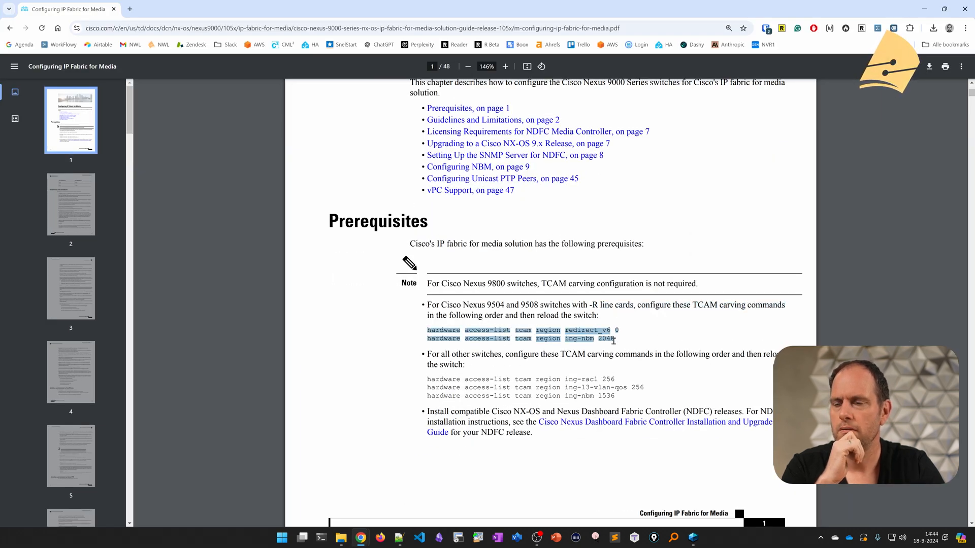
click(649, 345)
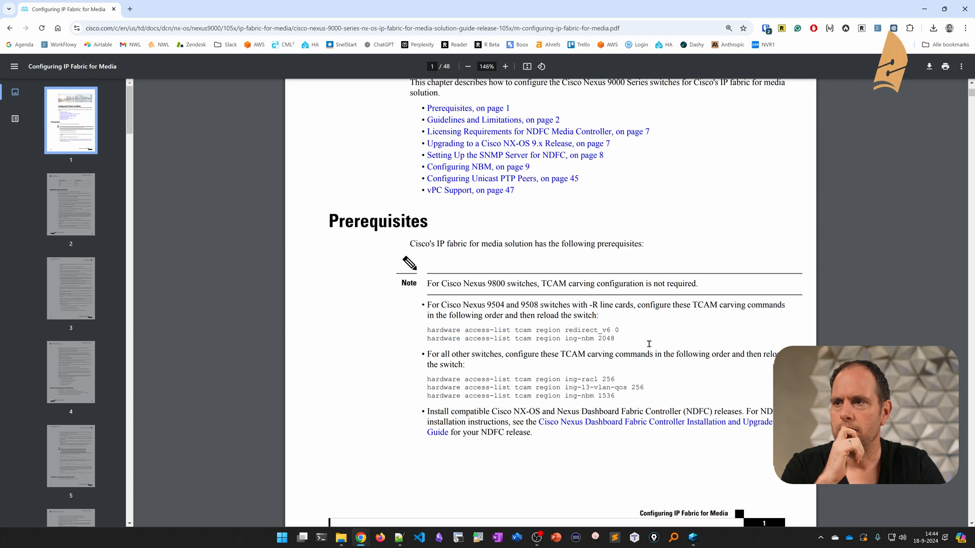
click(924, 9)
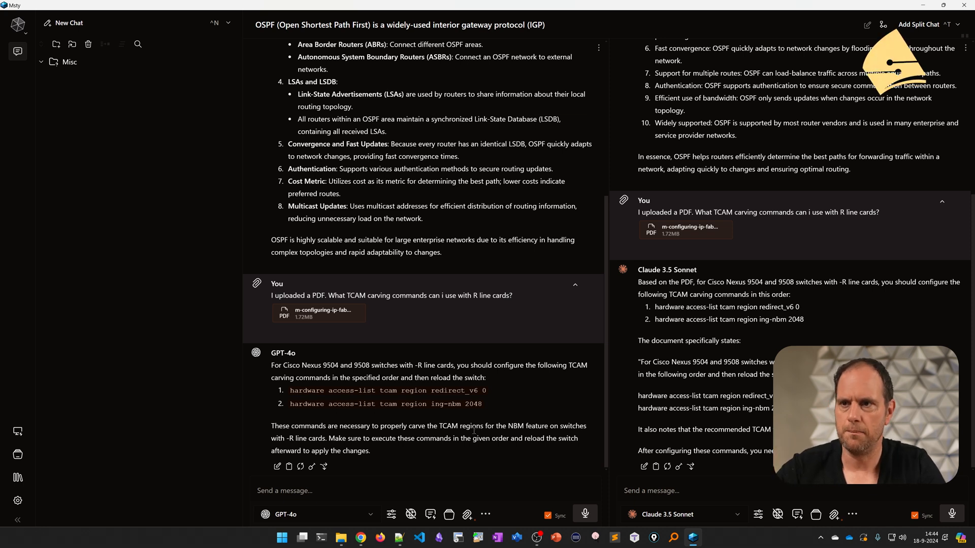
Ask the copied question with 'on Cisco Nexus 9000' added in a new split chat without the PDF.
mouse_move(396, 297)
drag(329, 294, 512, 295)
key(ctrl+c)
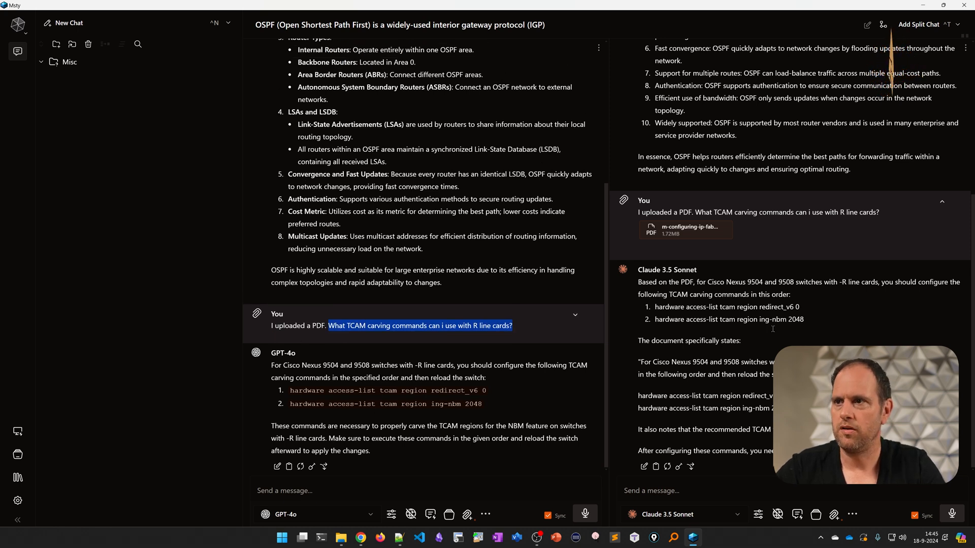
click(69, 23)
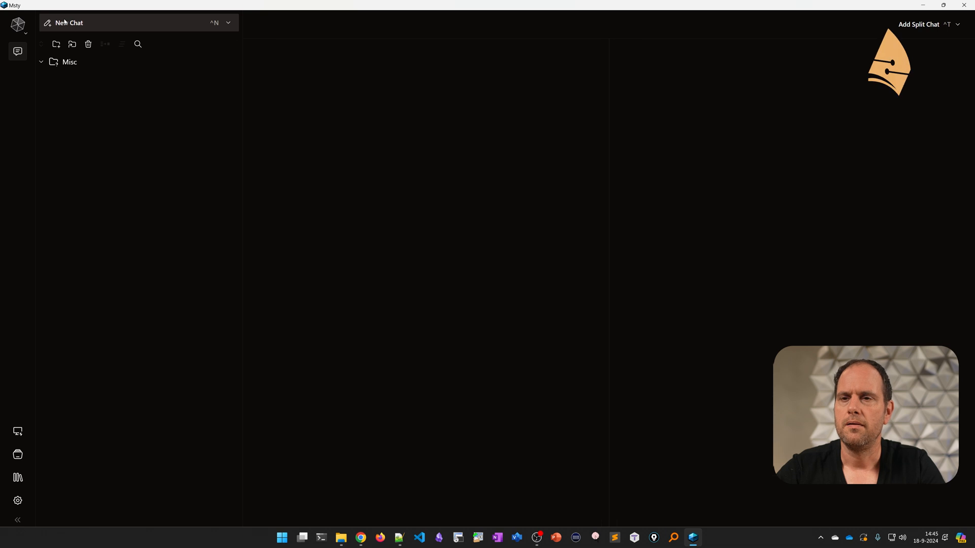
click(304, 489)
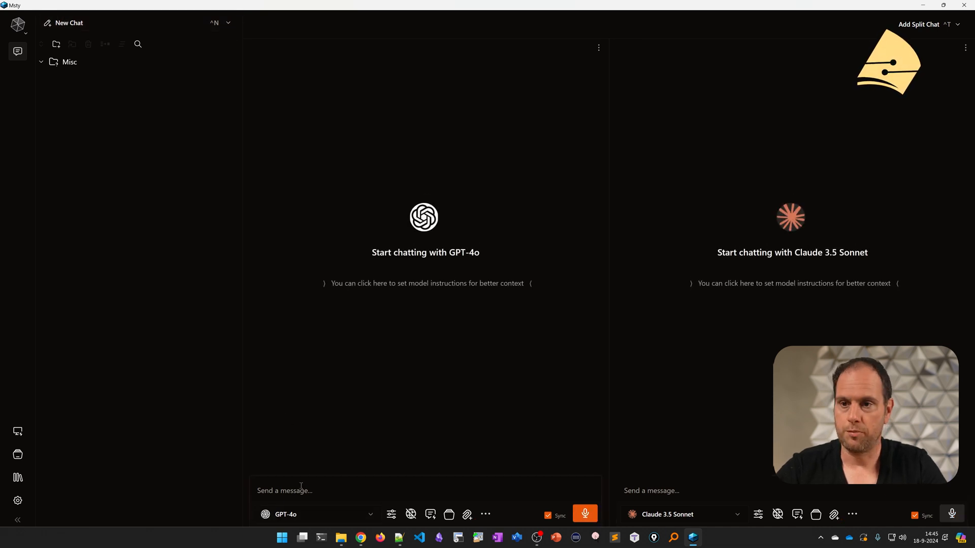
key(ctrl+v)
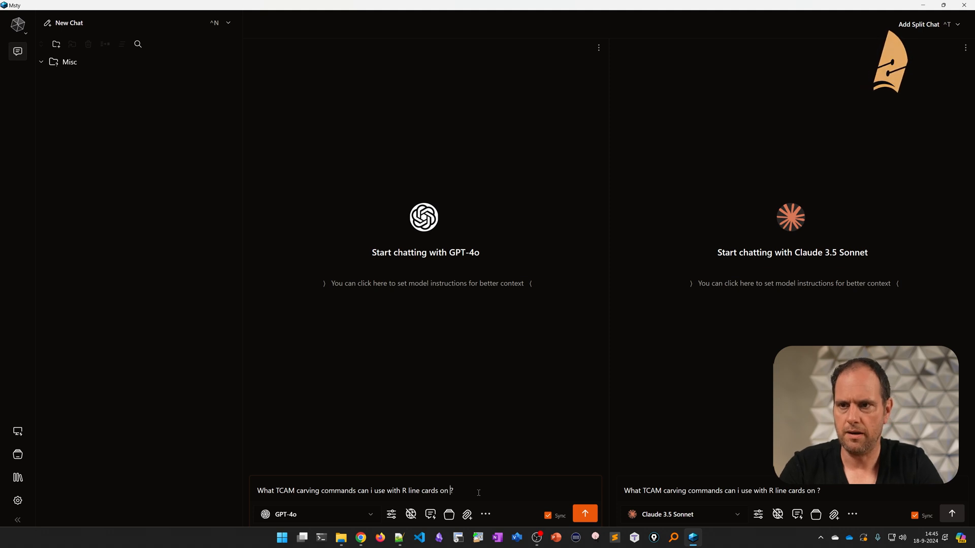
text(Cisco Nexus 9000)
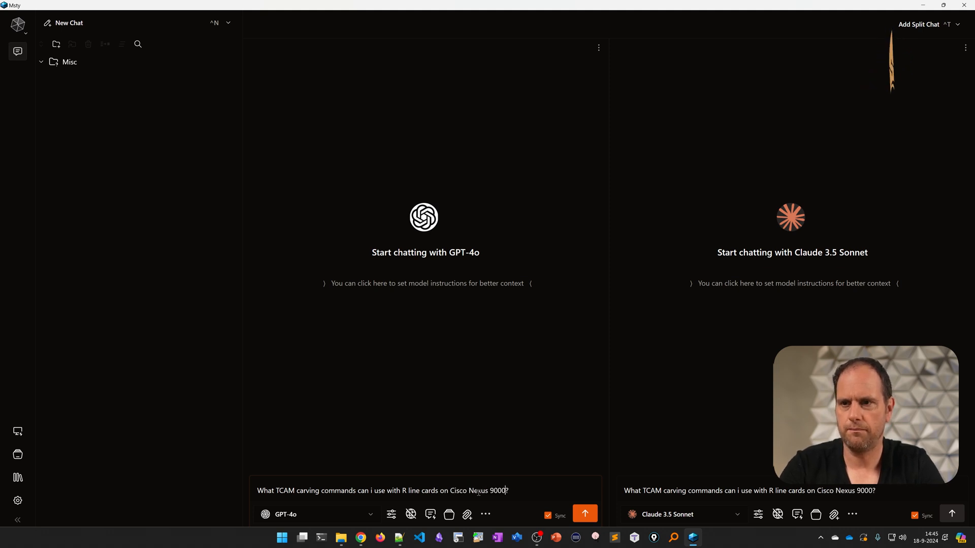
key(Return)
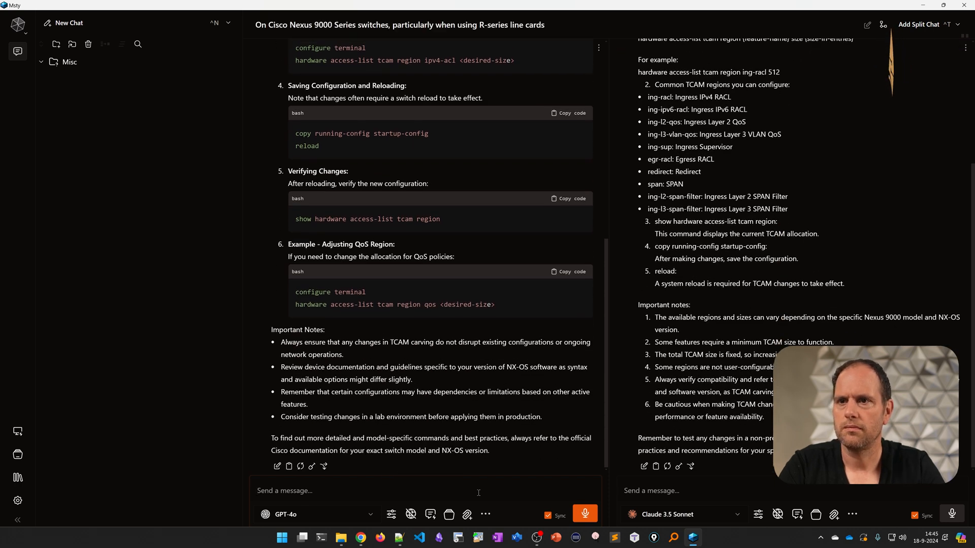
scroll(461, 304, up, 10)
scroll(461, 303, up, 5)
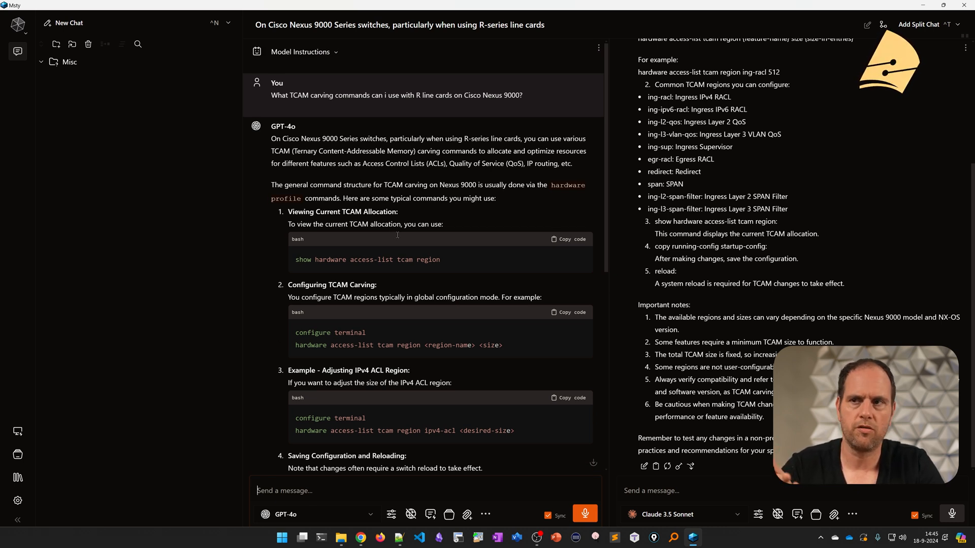
scroll(784, 288, up, 5)
scroll(784, 289, up, 5)
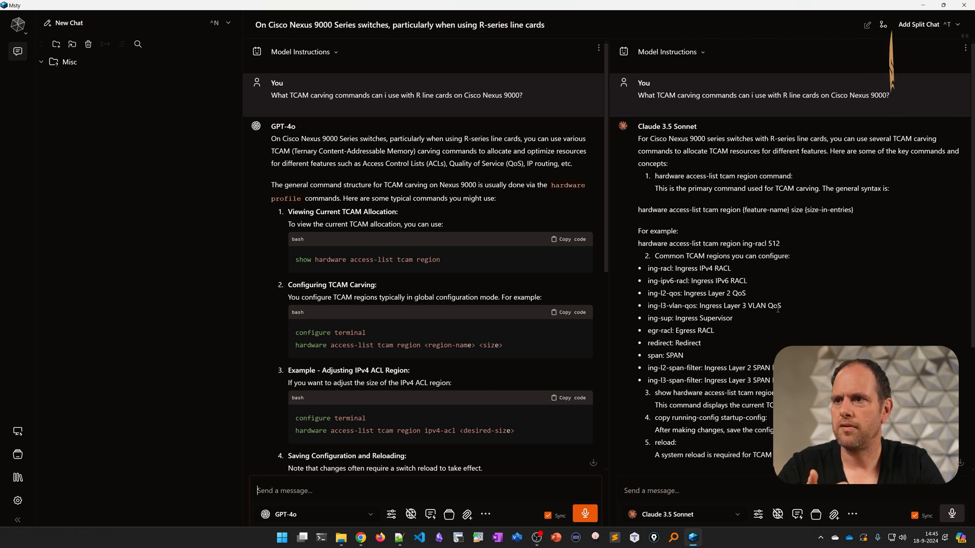
scroll(783, 287, down, 3)
scroll(783, 288, down, 4)
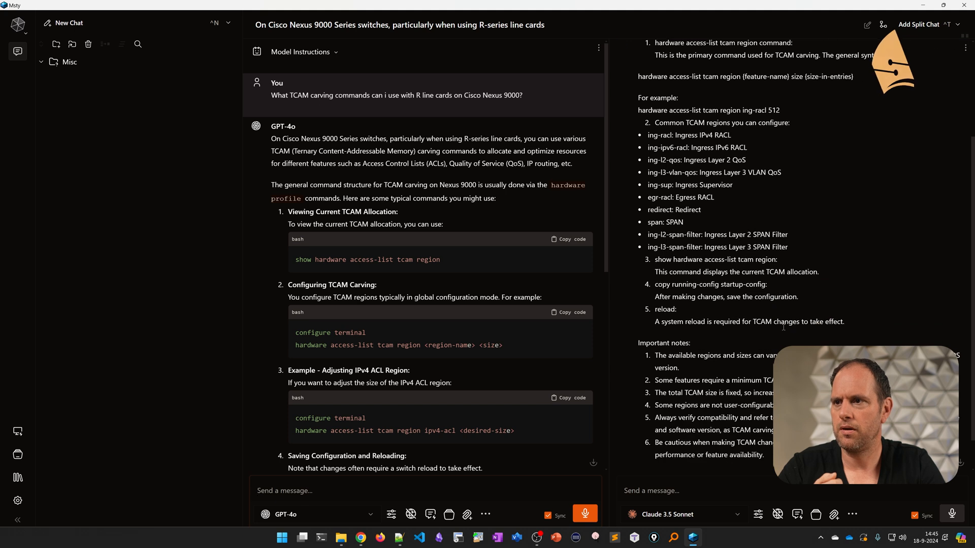
scroll(783, 328, down, 1)
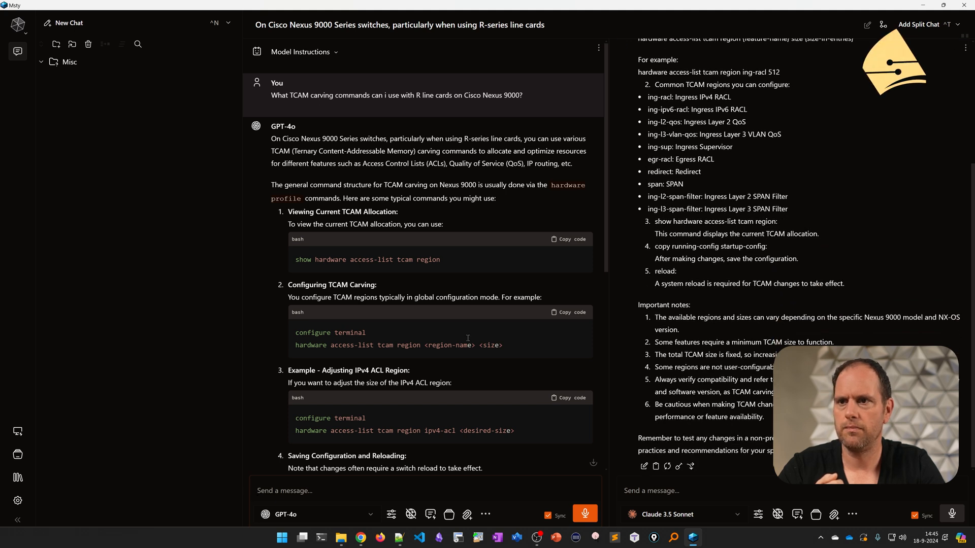
scroll(467, 337, down, 3)
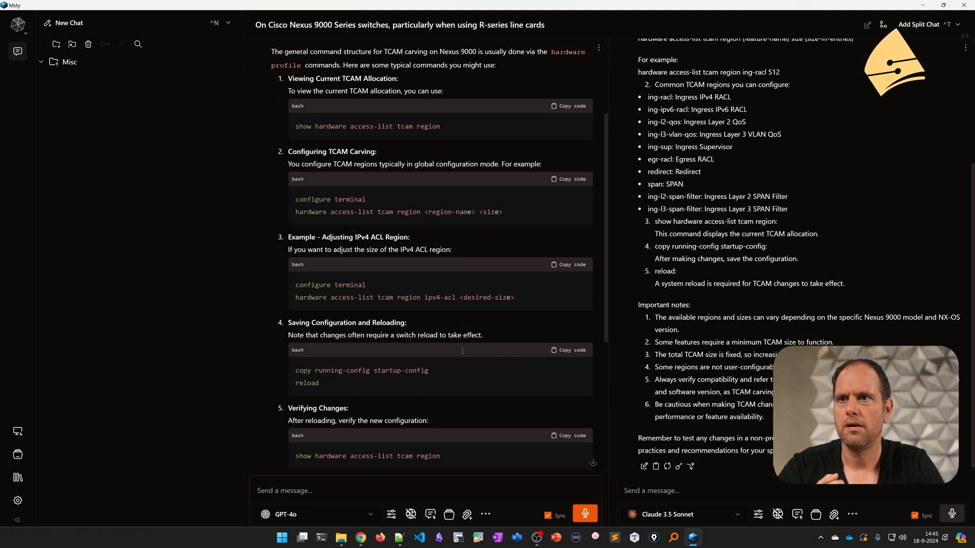
scroll(461, 351, down, 3)
scroll(462, 352, down, 2)
scroll(462, 351, down, 1)
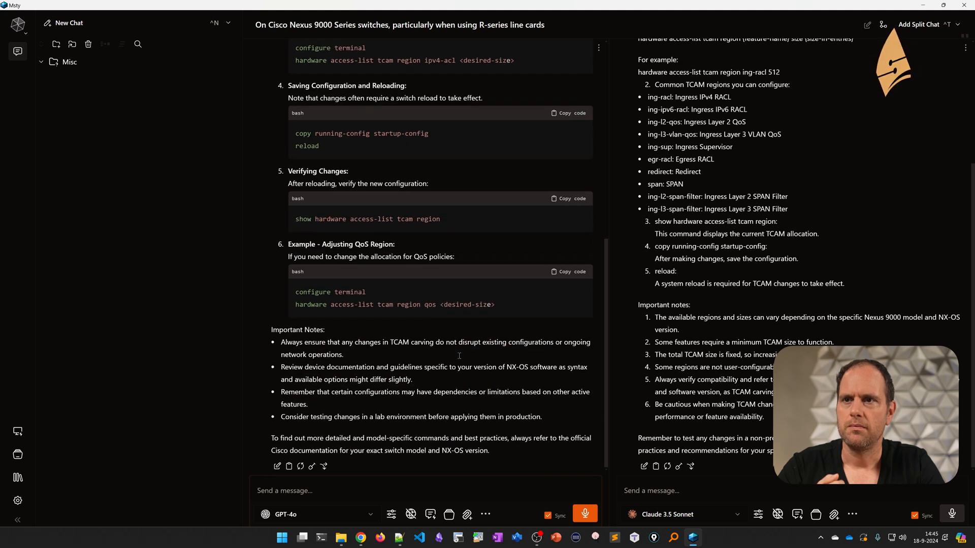
scroll(452, 386, up, 3)
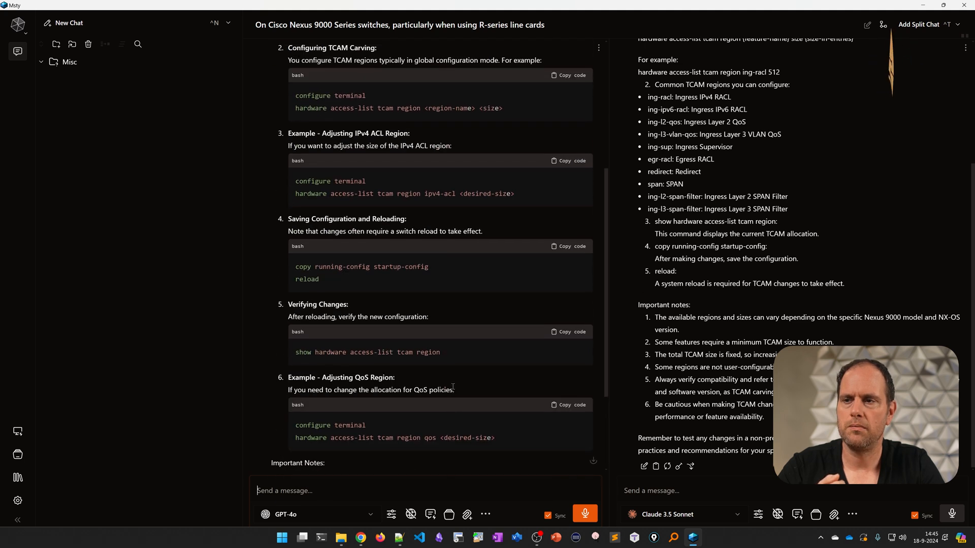
scroll(452, 387, up, 4)
scroll(452, 386, up, 1)
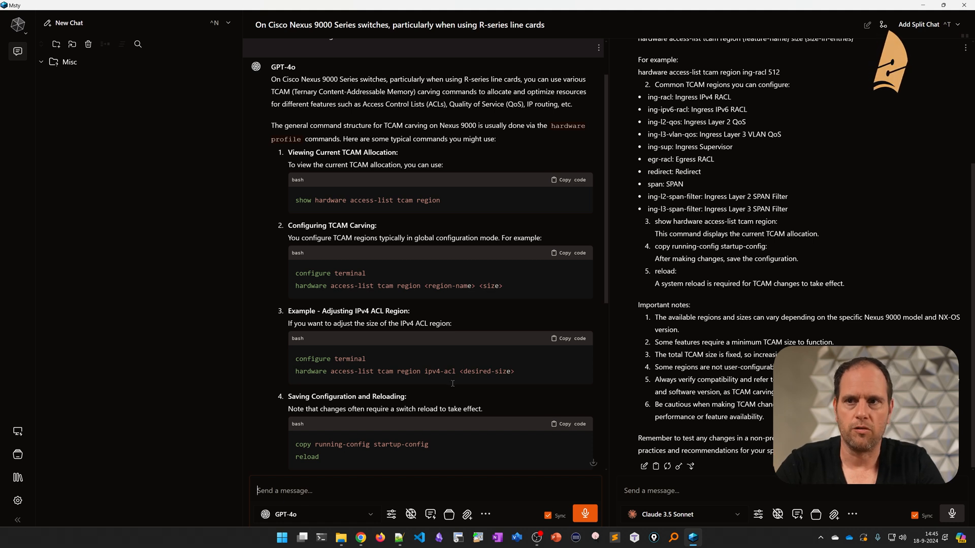
scroll(452, 383, down, 3)
scroll(453, 384, down, 3)
scroll(452, 383, down, 3)
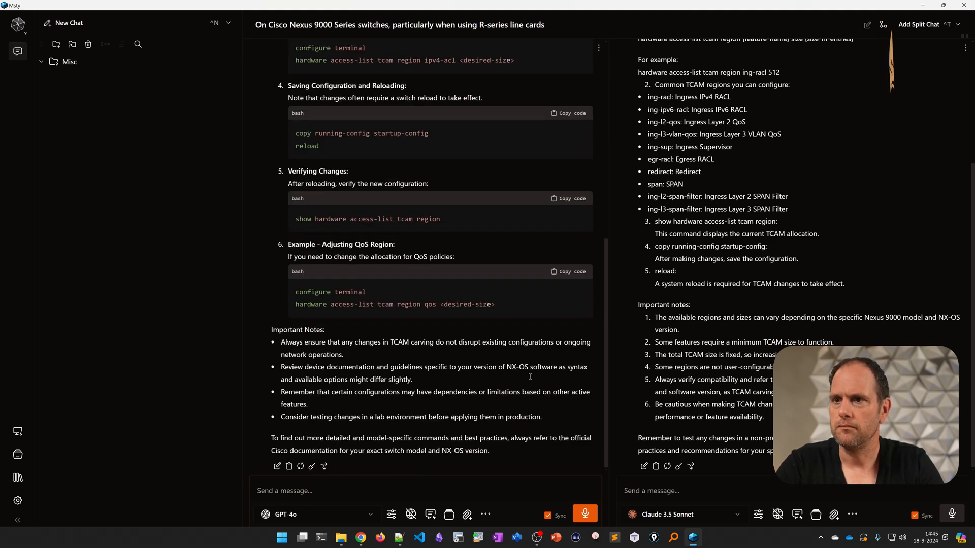